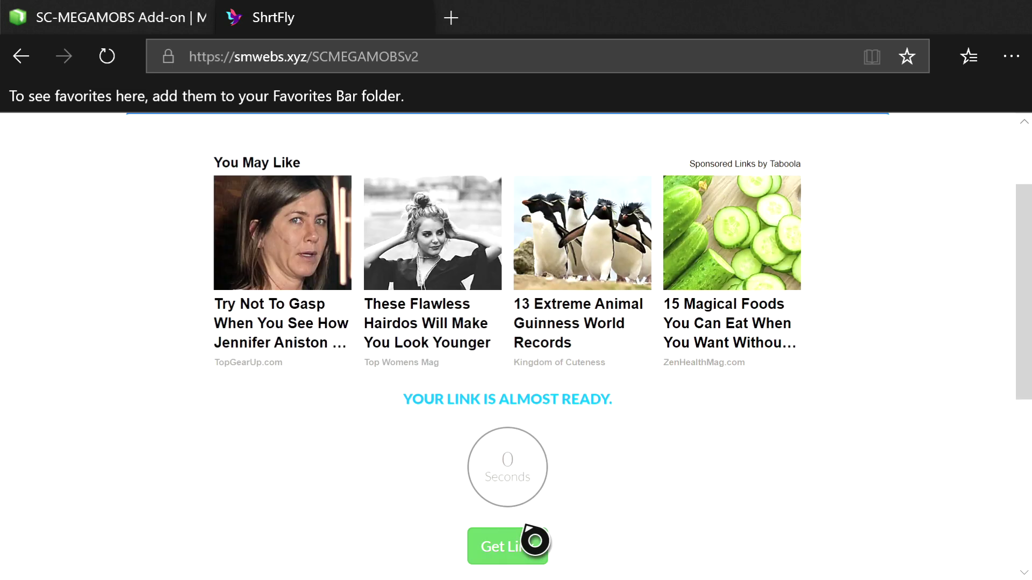
Step: Get the SC-MEGAMOBS link from the ShrtFly page, dismiss the ad pop-up, and reach the MediaFire file page
scroll(534, 546, "down", 3)
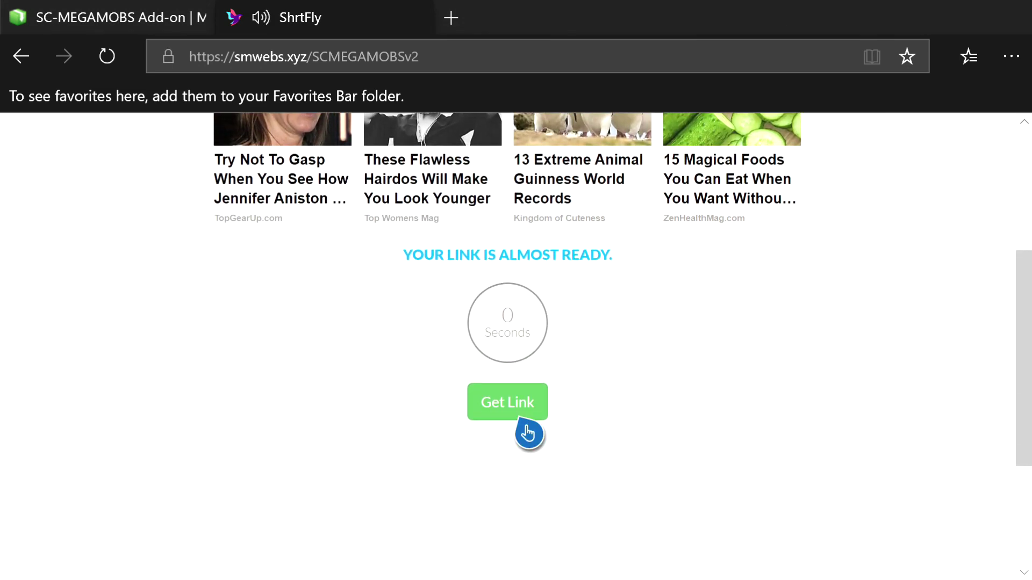
left_click(527, 416)
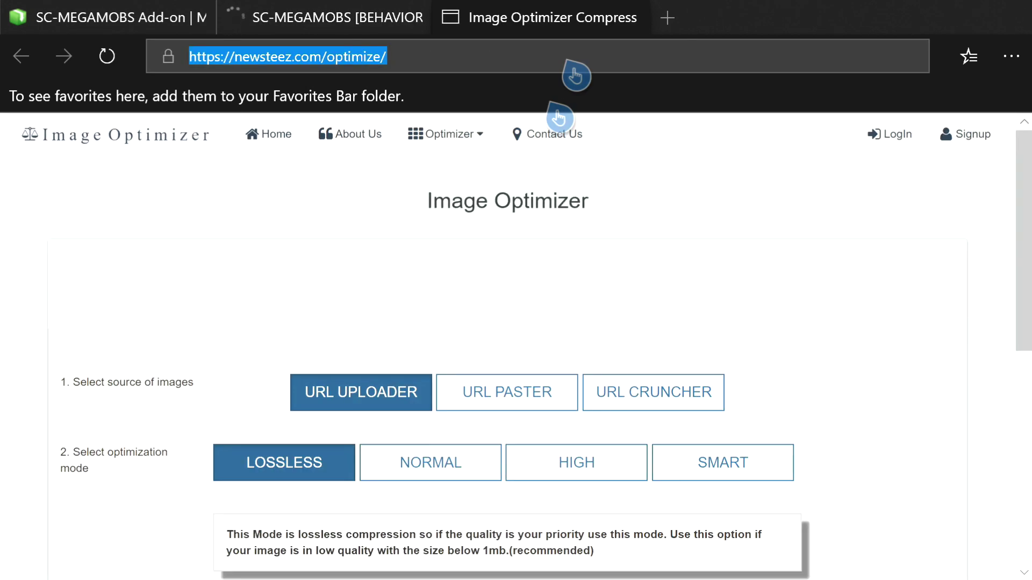
mouse_move(553, 21)
left_click(557, 198)
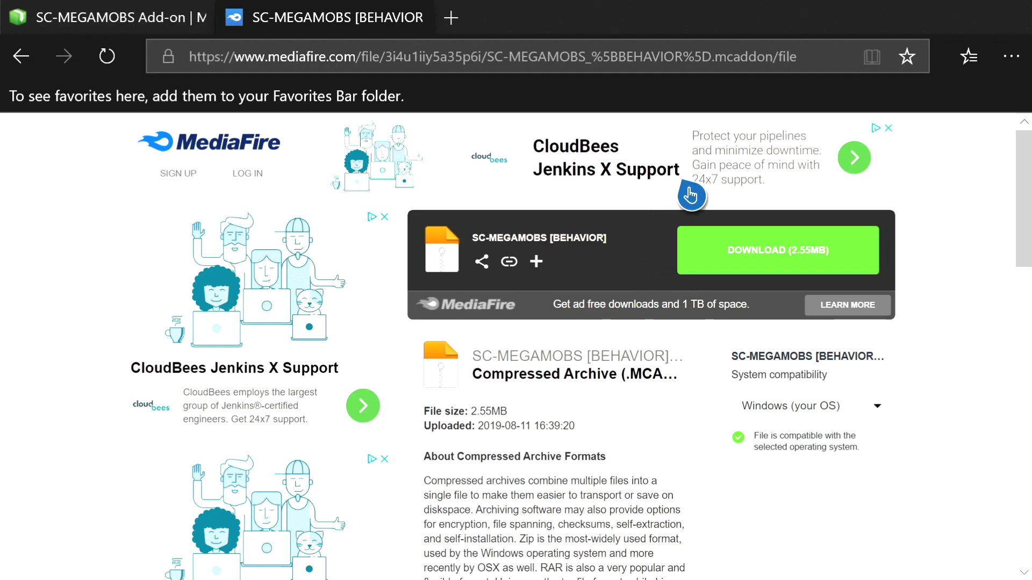
left_click(574, 68)
left_click(565, 223)
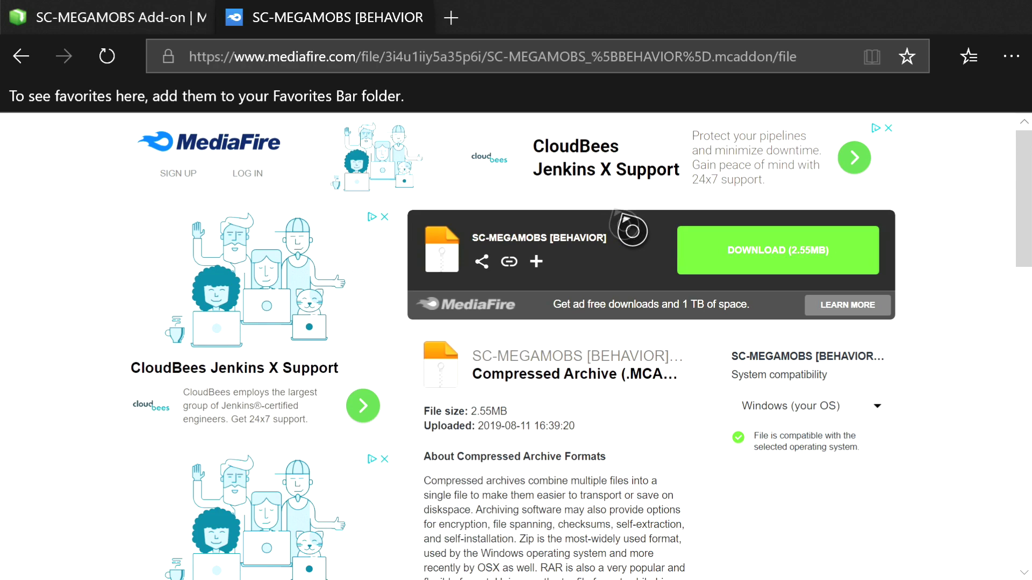
Step: Copy the direct download link of the SC-MEGAMOBS [BEHAVIOR] file on MediaFire
right_click(768, 258)
key("Down")
key("Down")
key("Return")
Step: Switch to the File Downloader app from the mc moding group of installed games and apps
key("super")
key("Down")
key("Return")
key("Down")
key("Down")
key("Down")
key("Down")
key("Return")
key("Return")
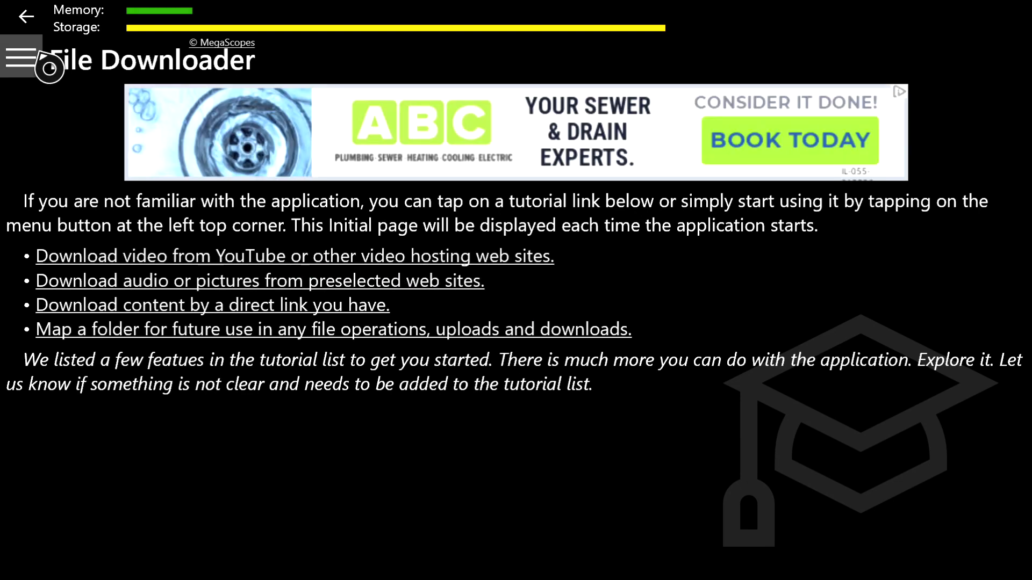
Step: Set up a download from a URL with Local Storage as the destination folder
left_click(21, 56)
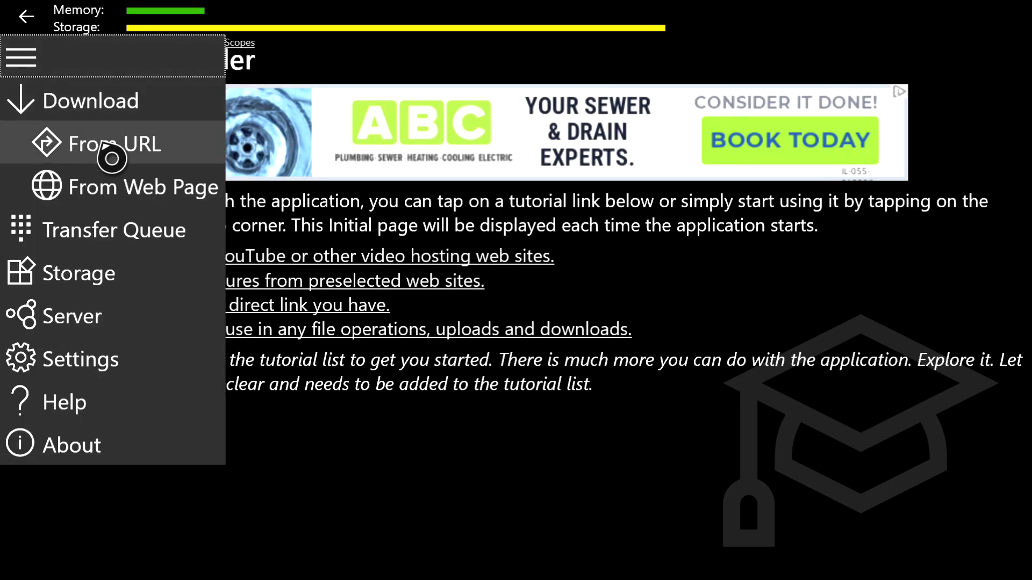
left_click(184, 156)
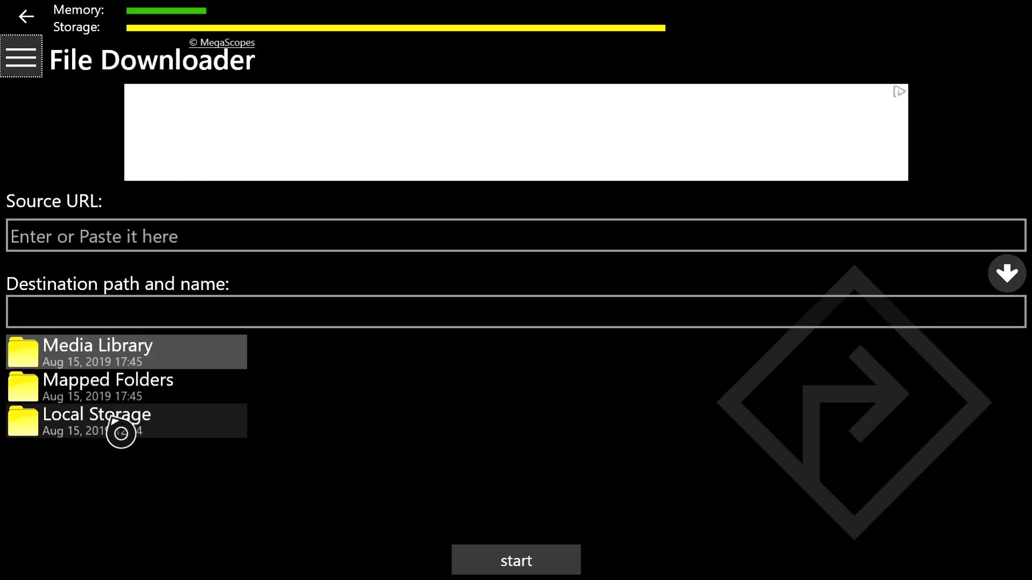
left_click(120, 434)
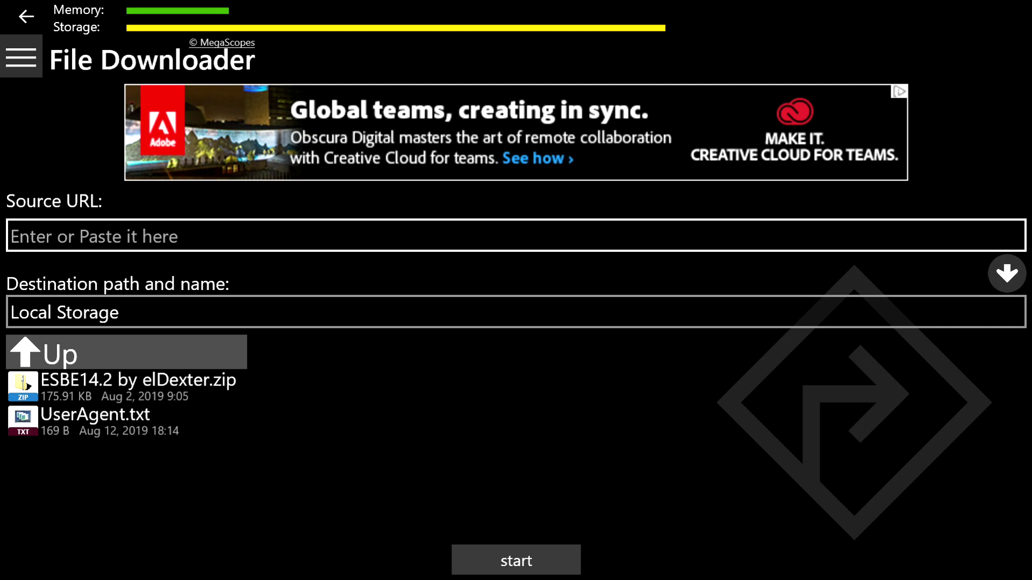
Step: Paste the copied MediaFire link to SC-MEGAMOBS [BEHAVIOR].mcaddon as the source URL
left_click(516, 236)
right_click(515, 237)
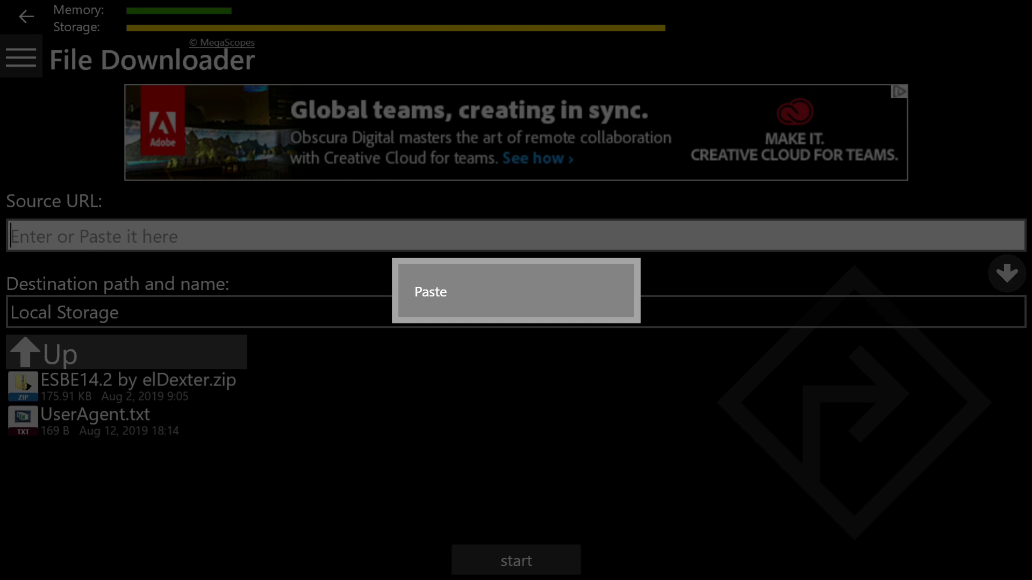
left_click(431, 292)
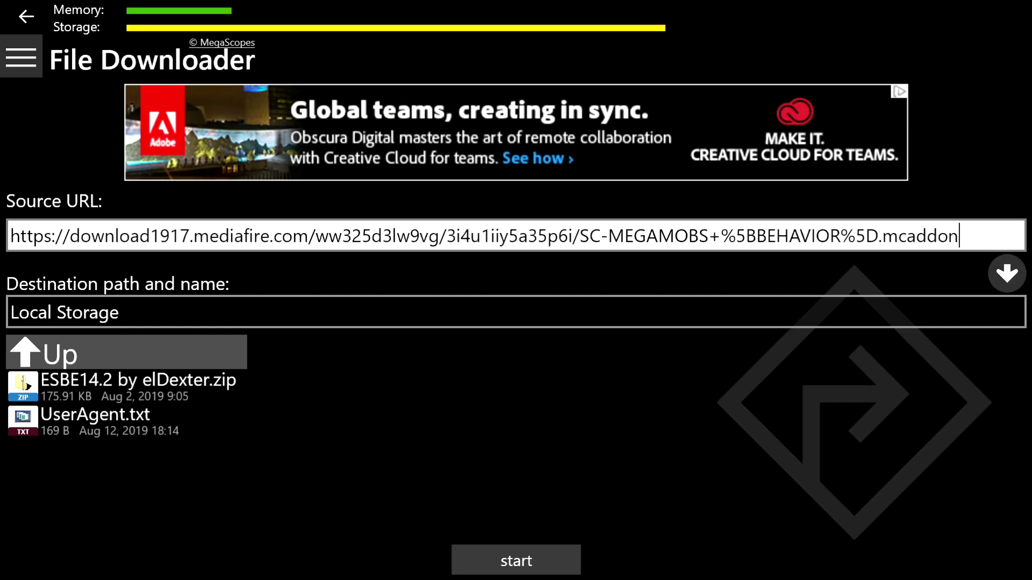
left_click(526, 308)
right_click(516, 235)
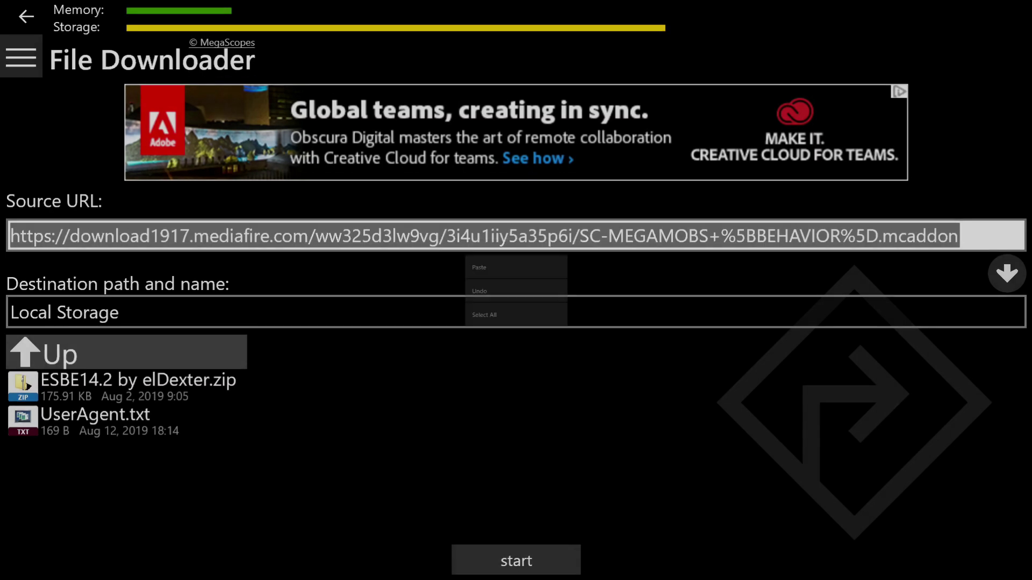
left_click(553, 321)
left_click(552, 321)
Step: Fill in the destination file name SC-MEGAMOBS [BEHAVIOR].mcaddon from the source URL and start the download
left_click(928, 278)
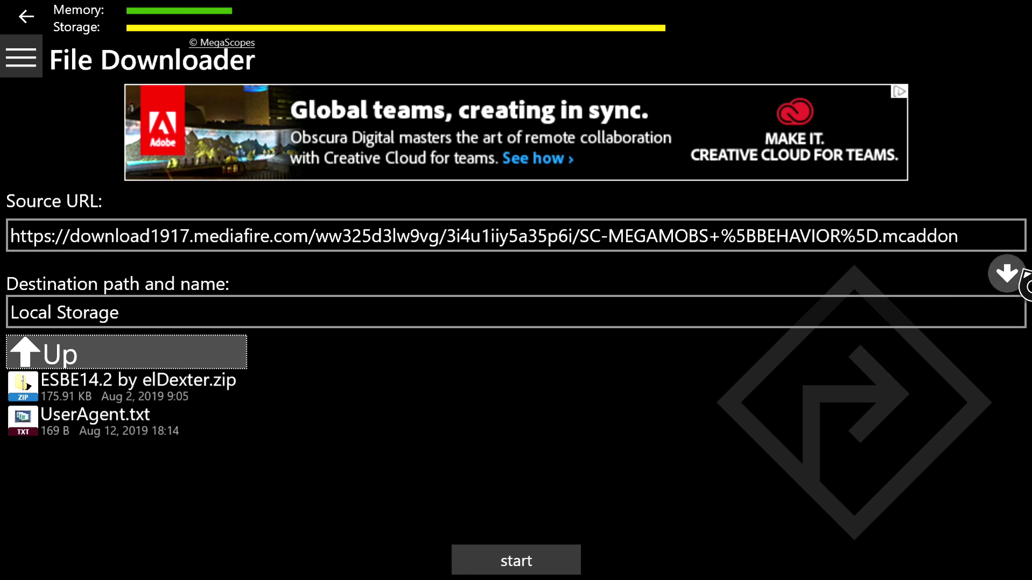
left_click(1009, 284)
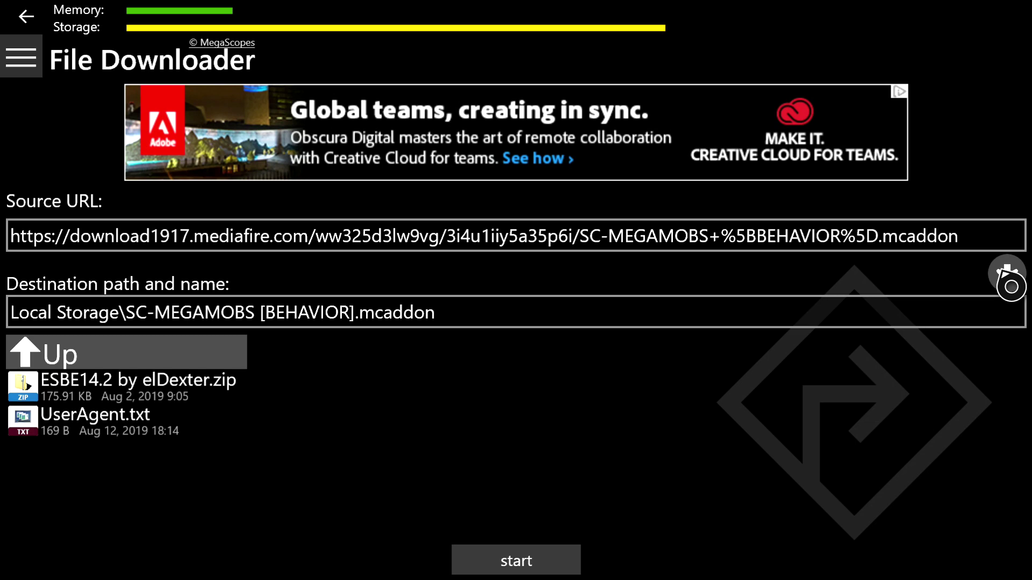
left_click(569, 561)
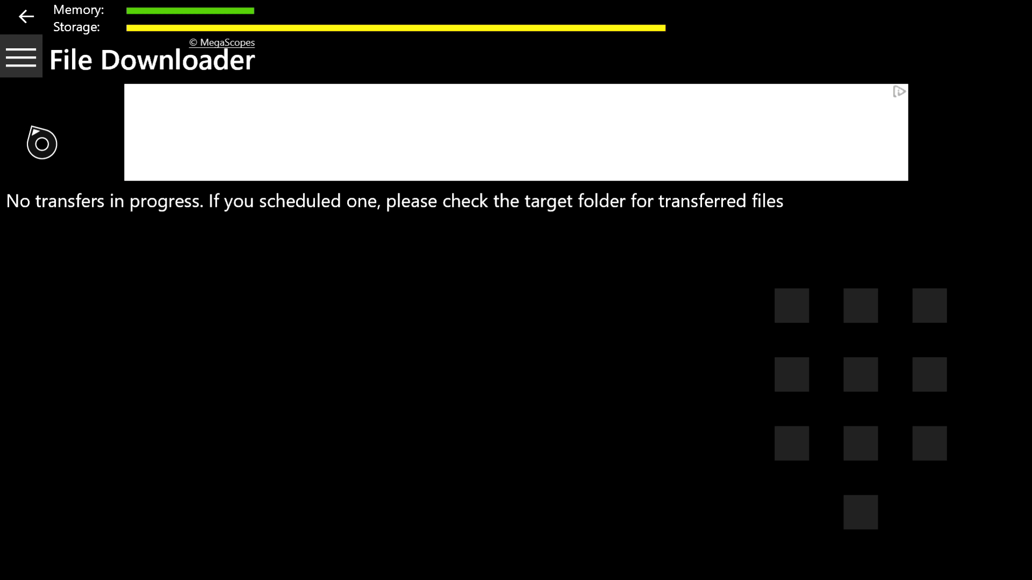
Step: Open the Local Storage folder in the downloader's storage browser
left_click(41, 75)
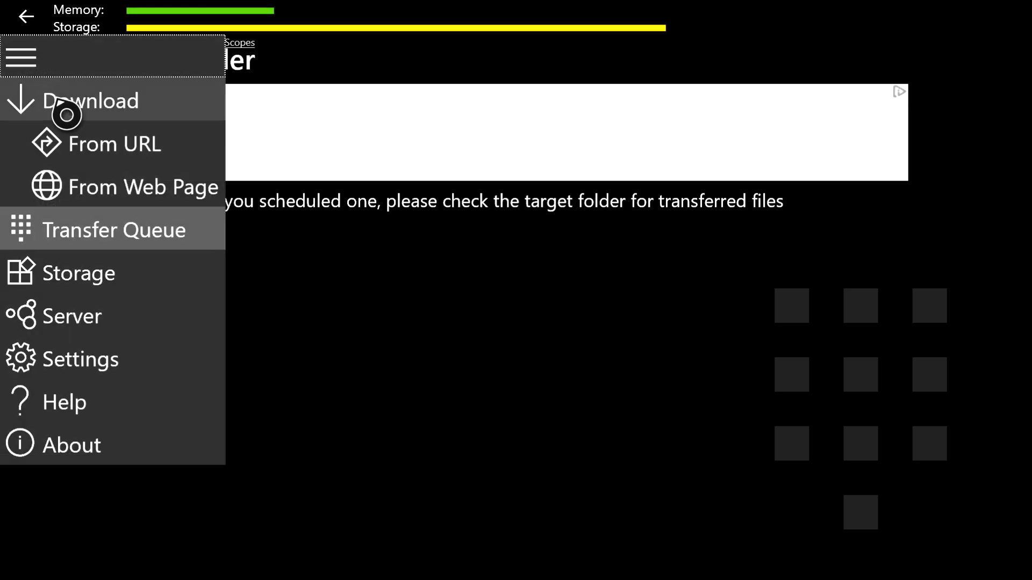
left_click(146, 291)
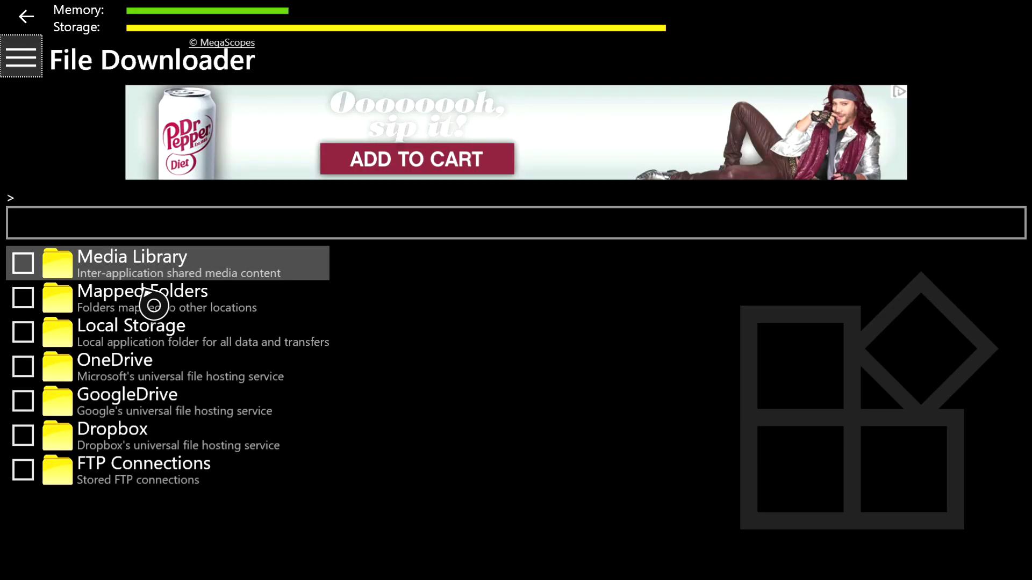
left_click(146, 346)
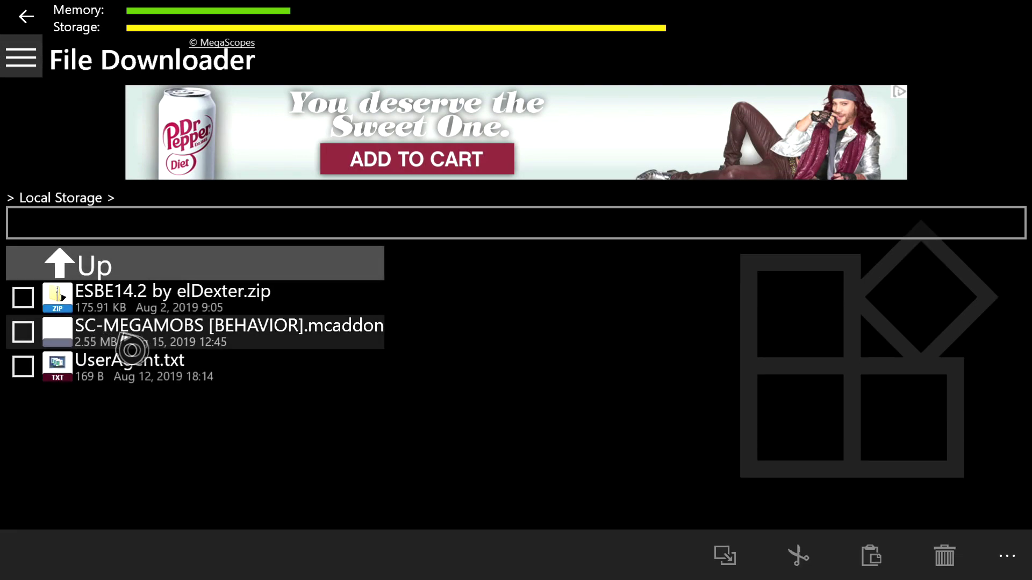
Step: Rename the downloaded SC-MEGAMOBS add-on file to SC-MEGAMOBS [BEHAVIOR].zip
left_click(25, 333)
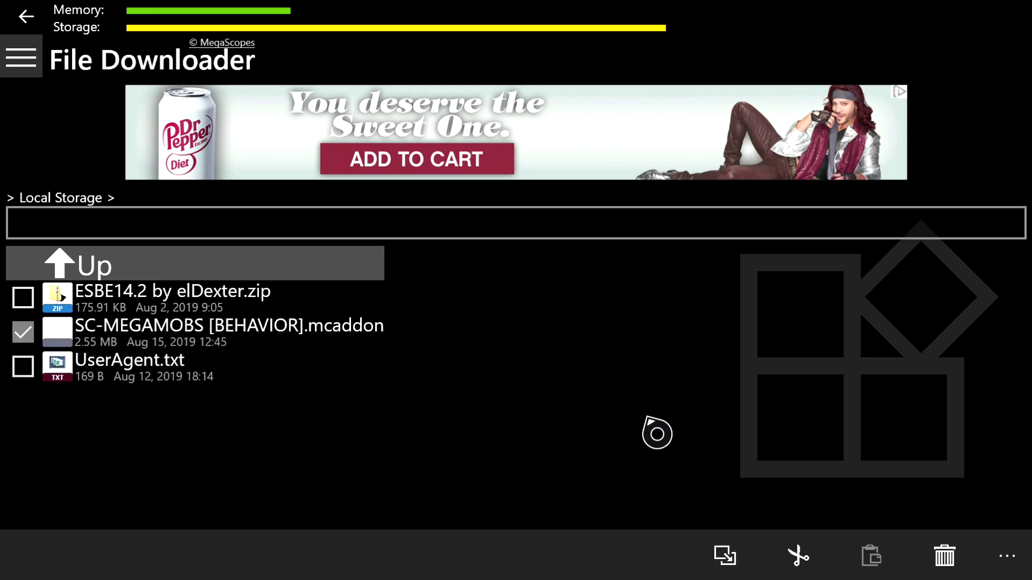
left_click(1018, 565)
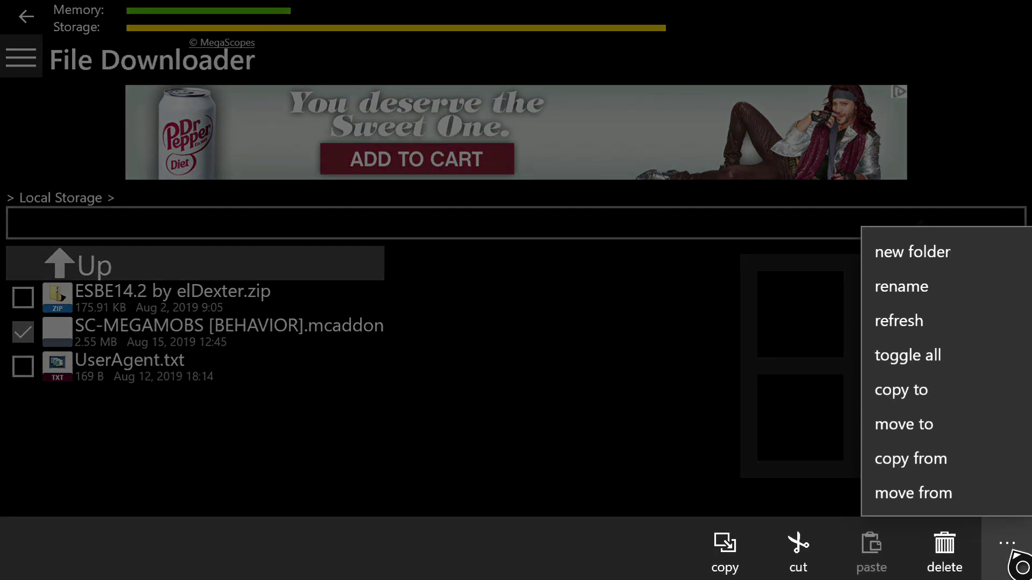
left_click(944, 302)
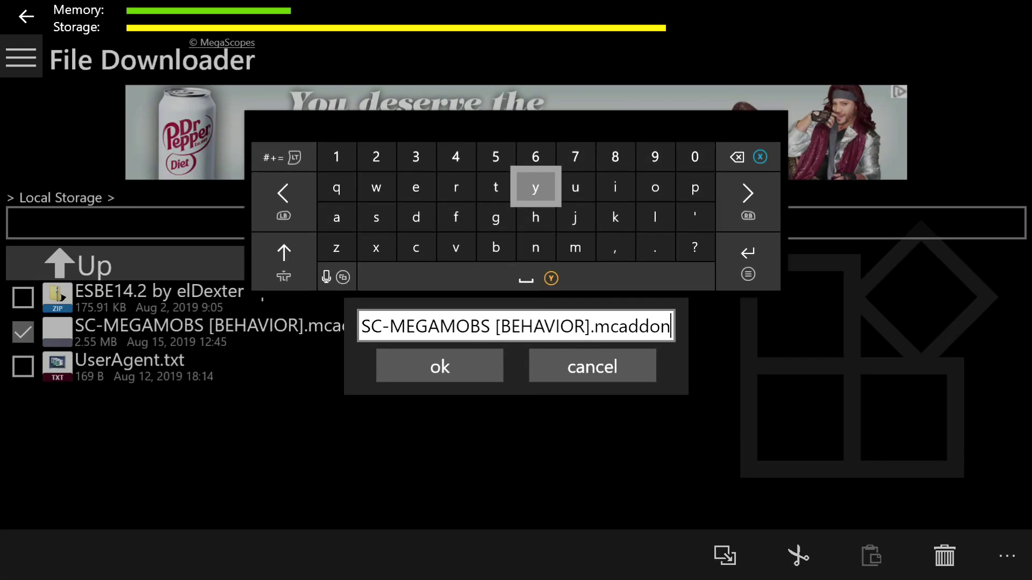
key("BackSpace")
key("BackSpace")
key("BackSpace")
key("BackSpace")
key("BackSpace")
key("BackSpace")
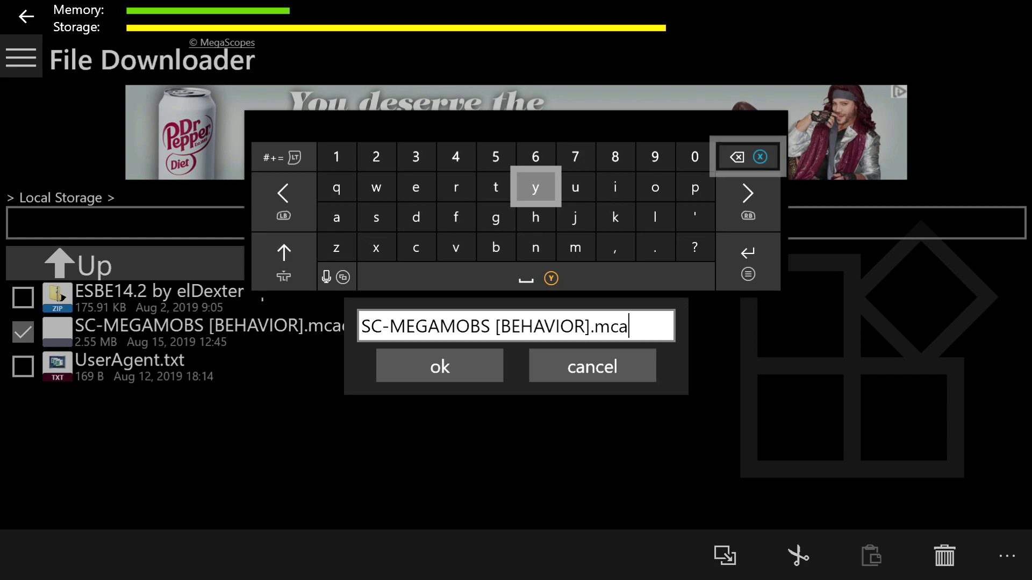
key("BackSpace")
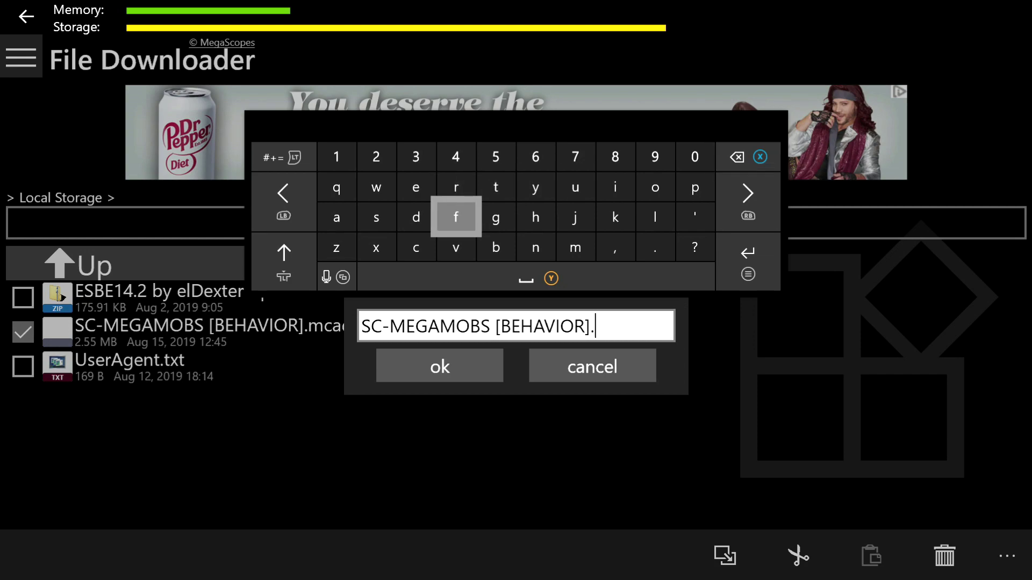
type("z")
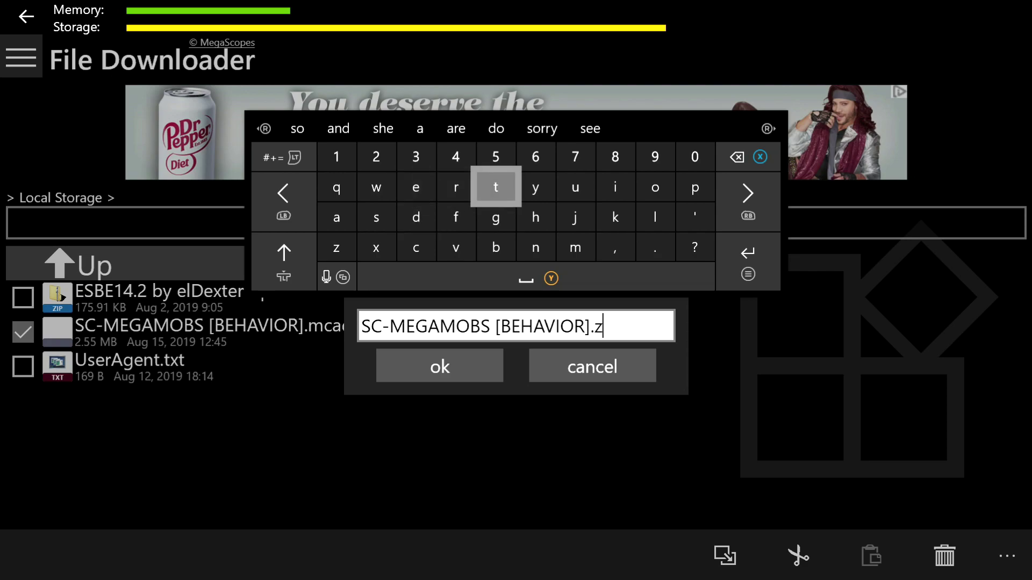
type("ip")
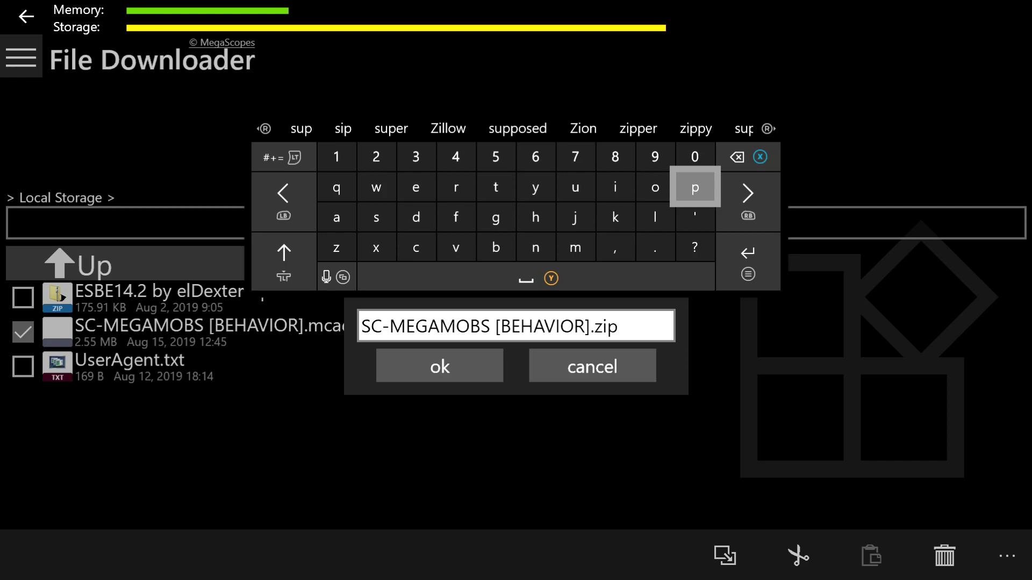
key("Return")
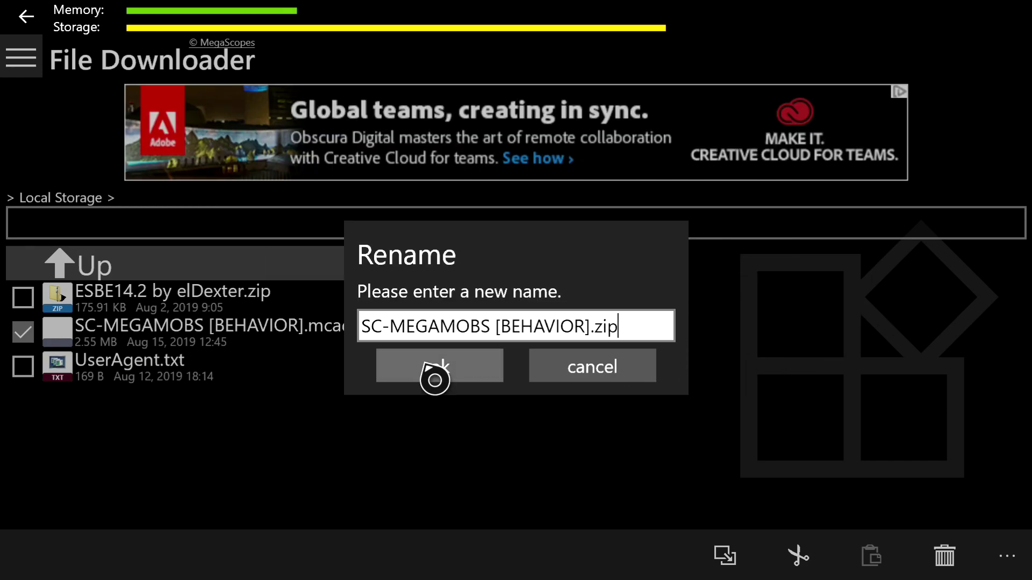
left_click(435, 376)
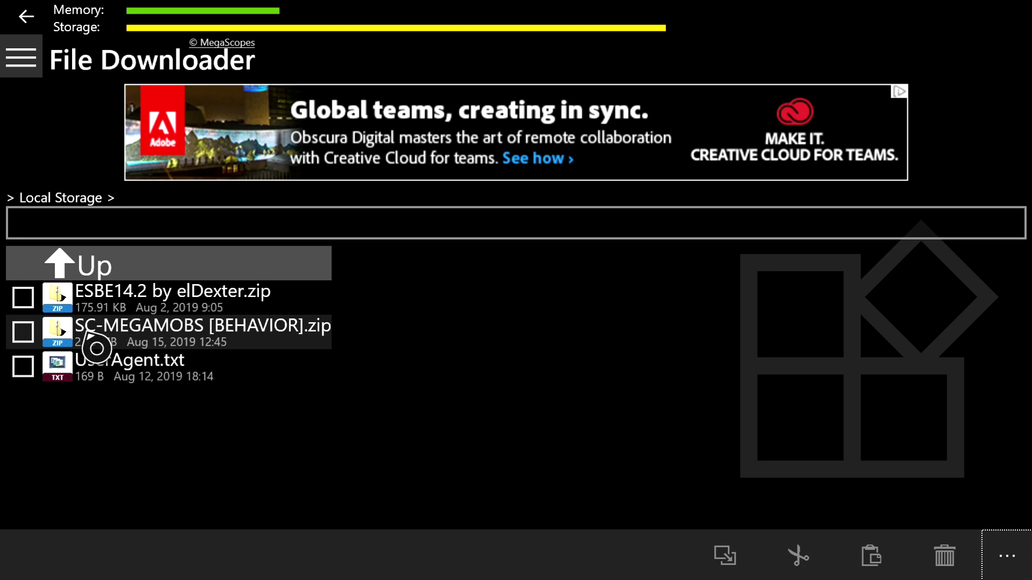
Step: Copy both folders, SC-MEGAMOBS [BEHAVIOR] and SCMEGAMOBS, out of the zip archive and paste them into Local Storage
left_click(132, 348)
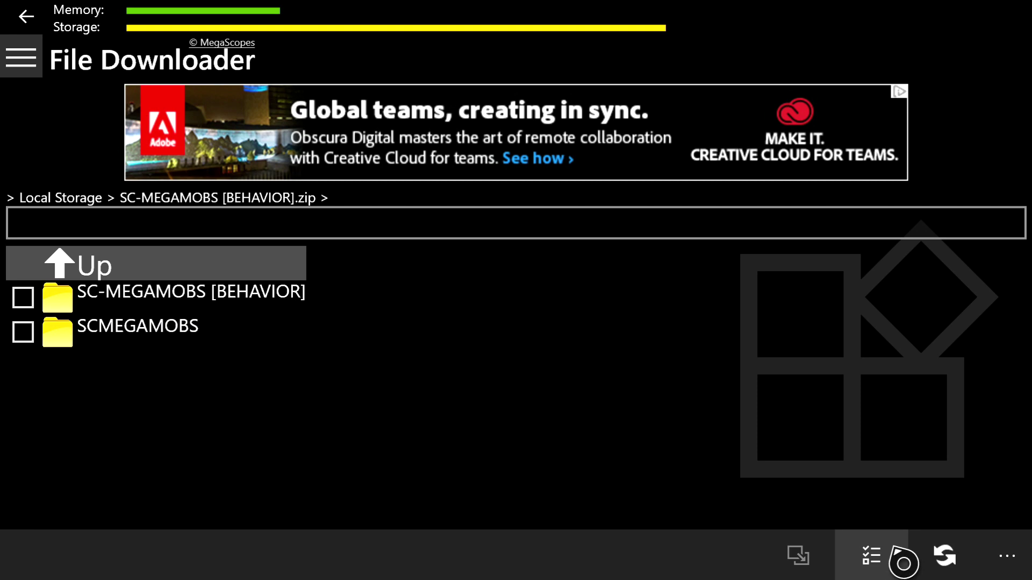
left_click(871, 556)
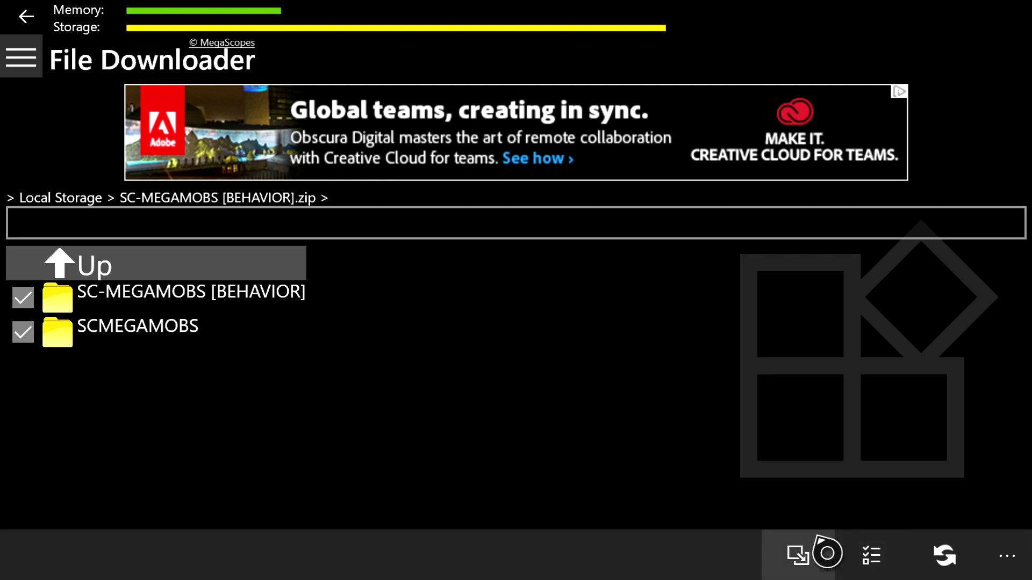
left_click(826, 564)
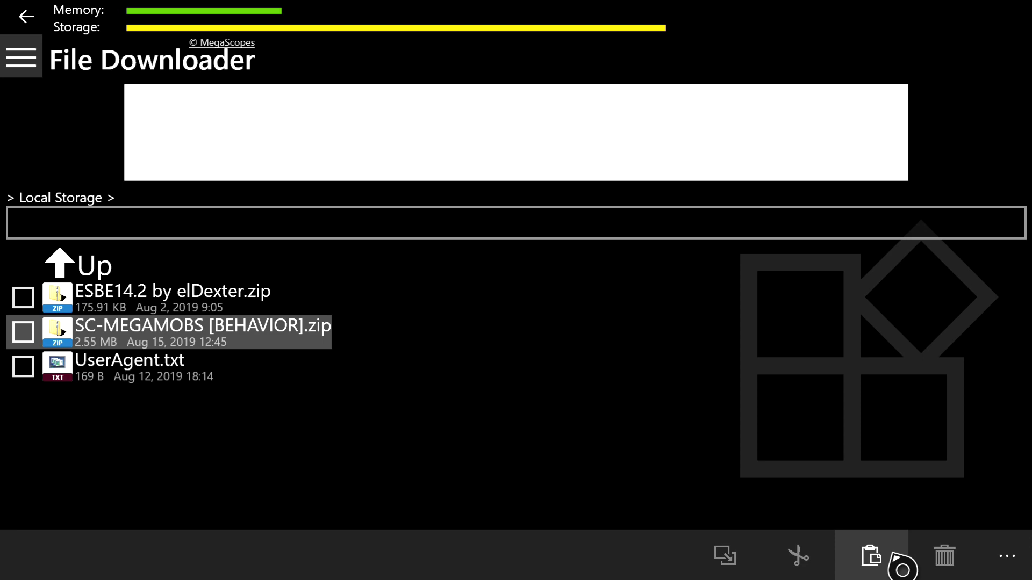
left_click(893, 554)
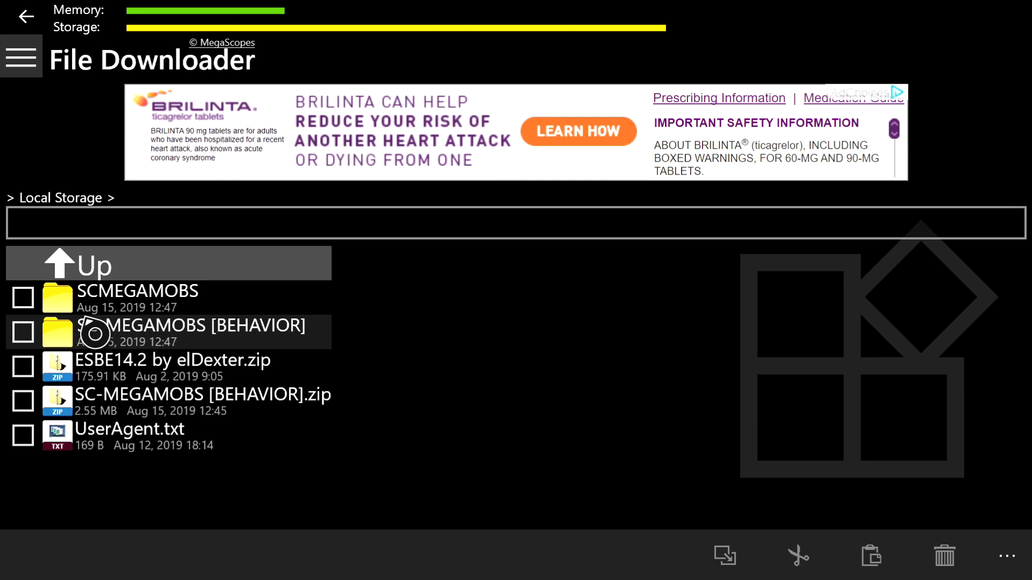
Step: Launch the UFO Studio file transfer app from the mc moding group
key("super")
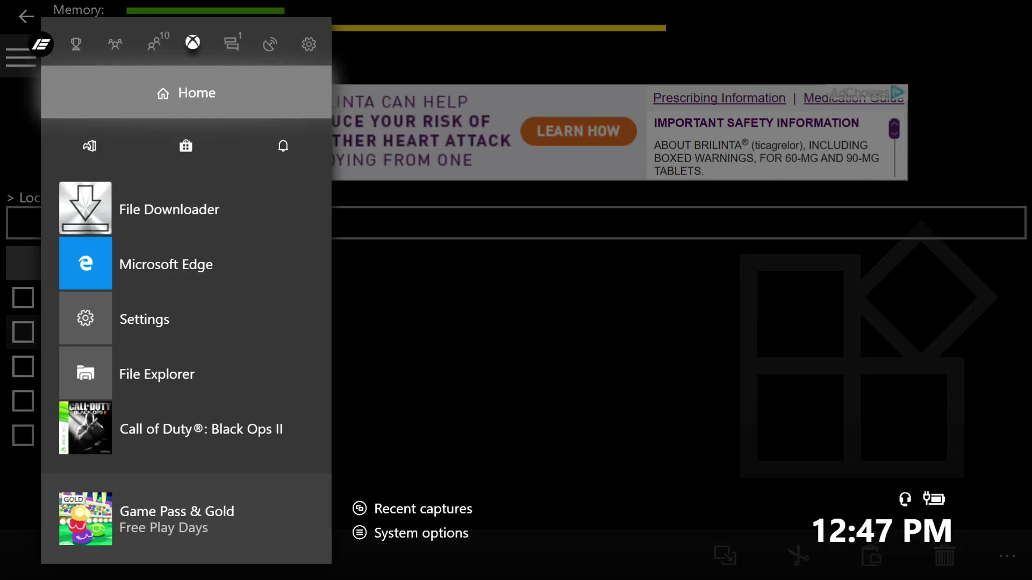
key("Down")
key("Return")
key("Down")
key("Down")
key("Down")
key("Down")
key("Return")
key("Right")
key("Right")
key("Right")
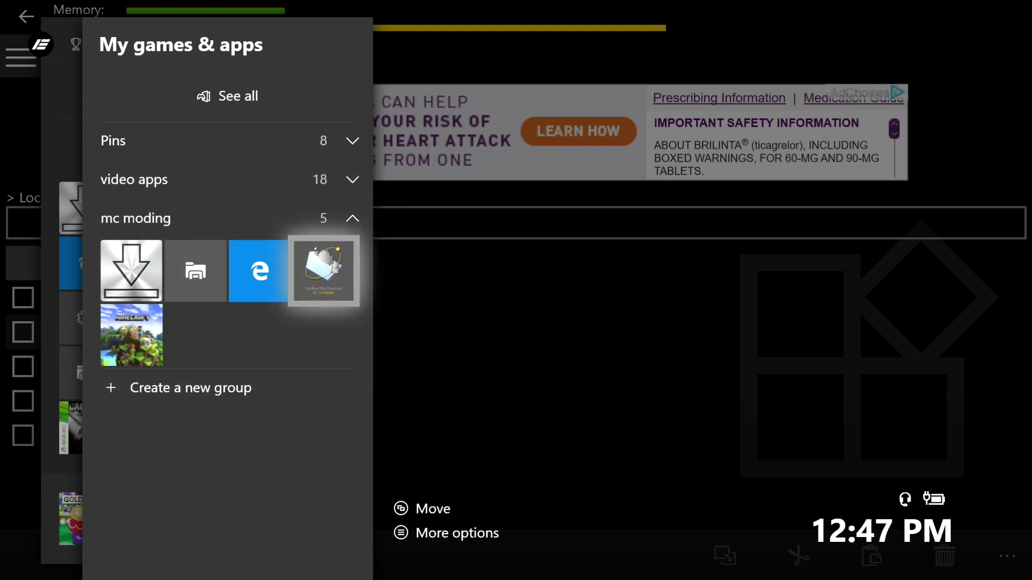
key("Return")
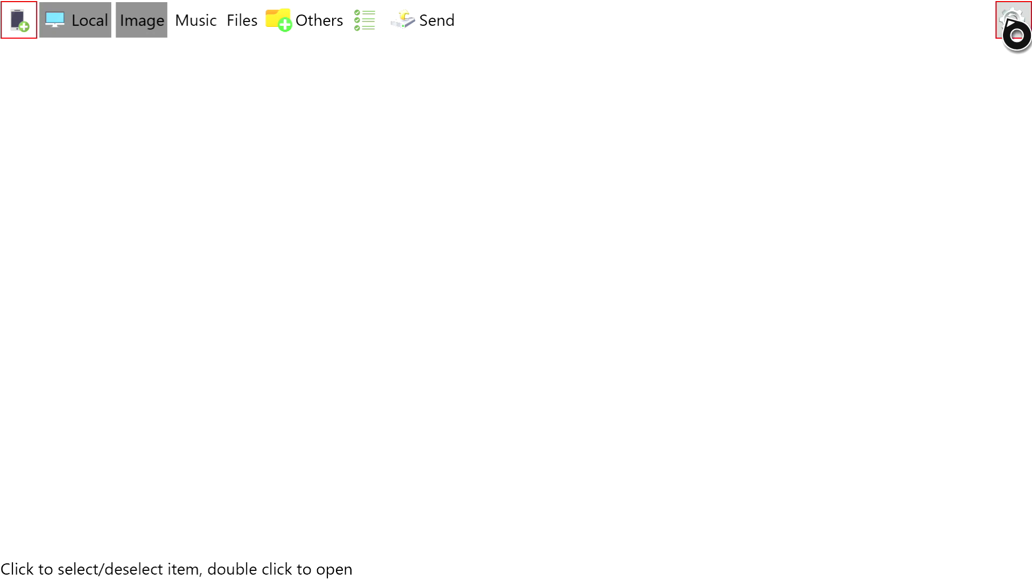
Step: Open the transfer app's default folder in File Explorer from its settings
left_click(1007, 20)
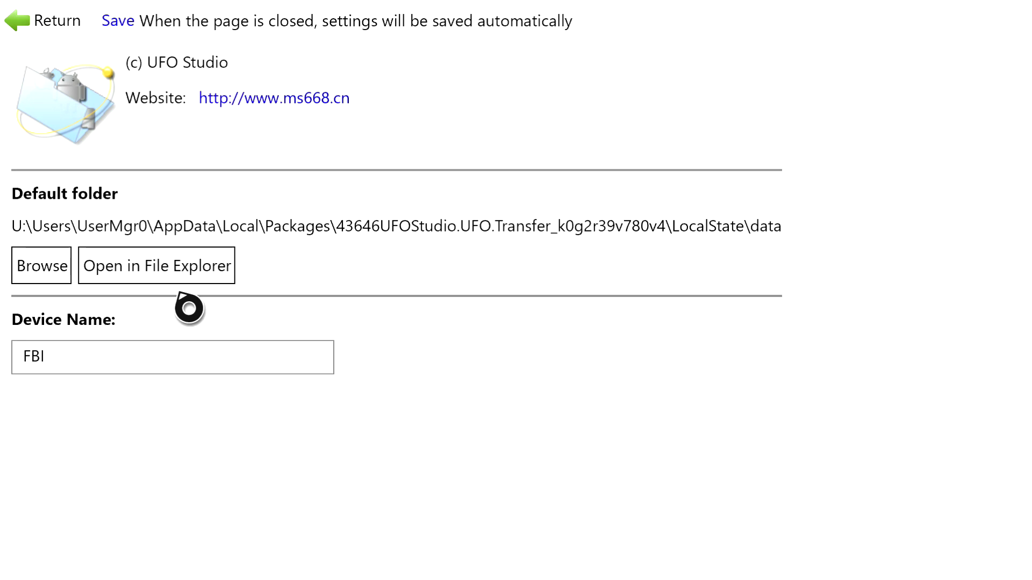
left_click(150, 275)
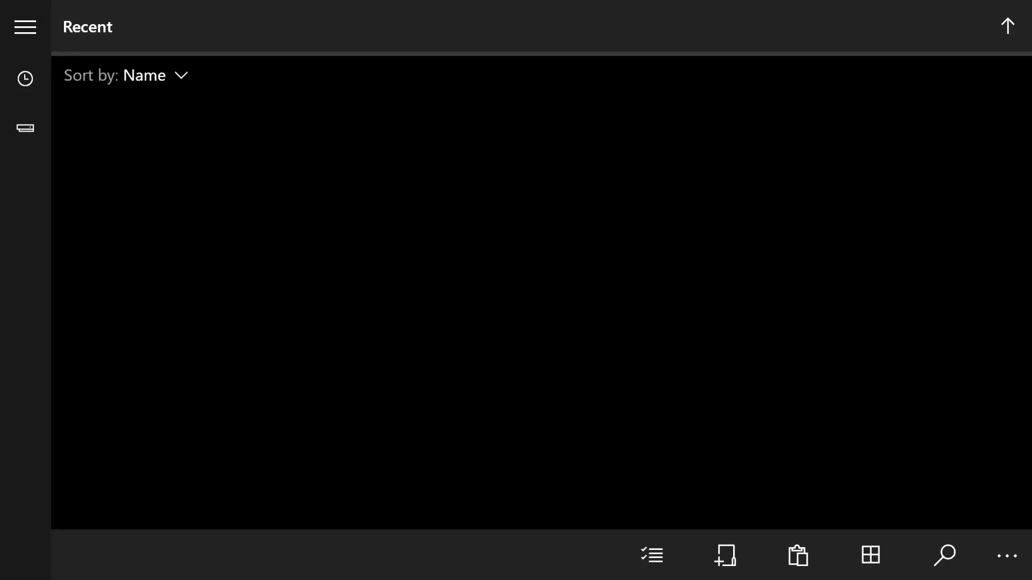
Step: Go up from the transfer app's data folder to the Packages folder
key("Left")
key("Left")
key("Left")
key("Left")
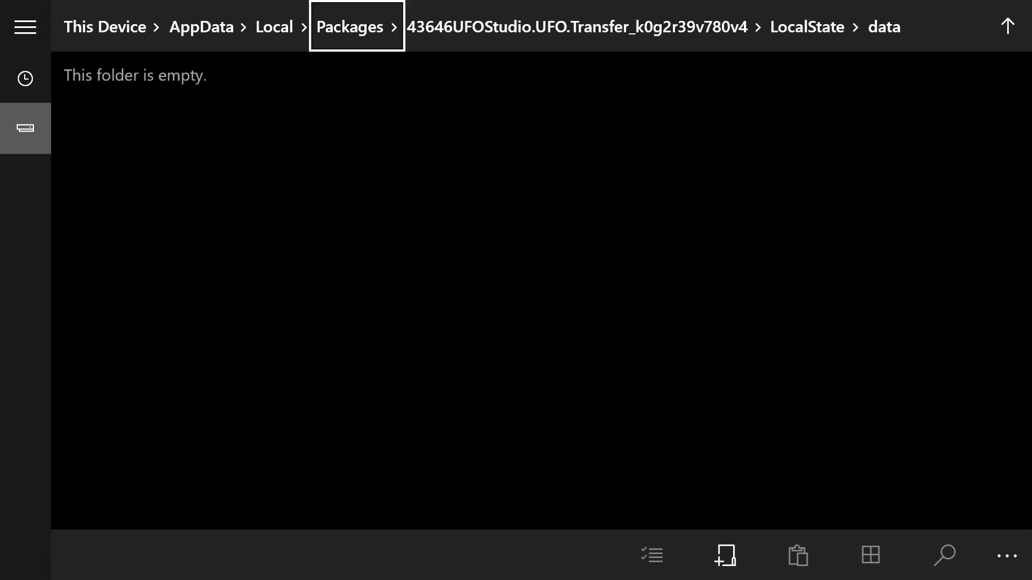
key("Return")
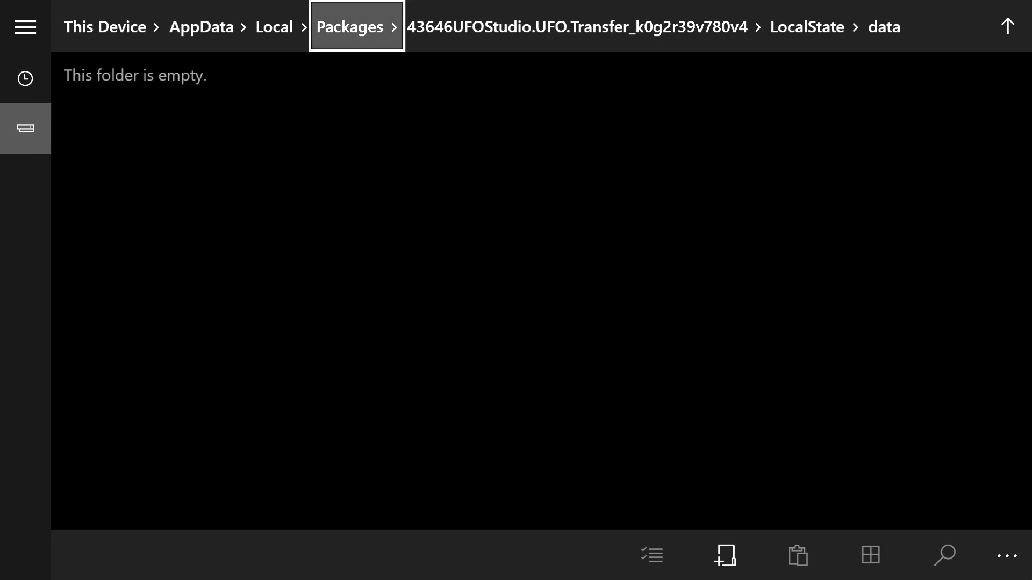
Step: Open the LocalState folder inside the 25974MegaScopes.UniversalFileDownloader package folder
key("Right")
key("Down")
key("Down")
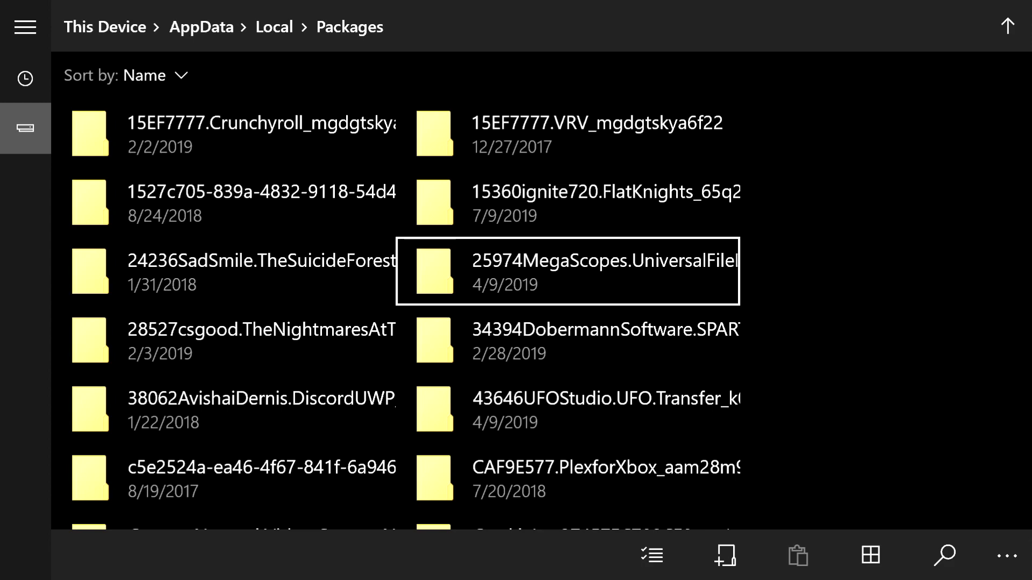
key("Down")
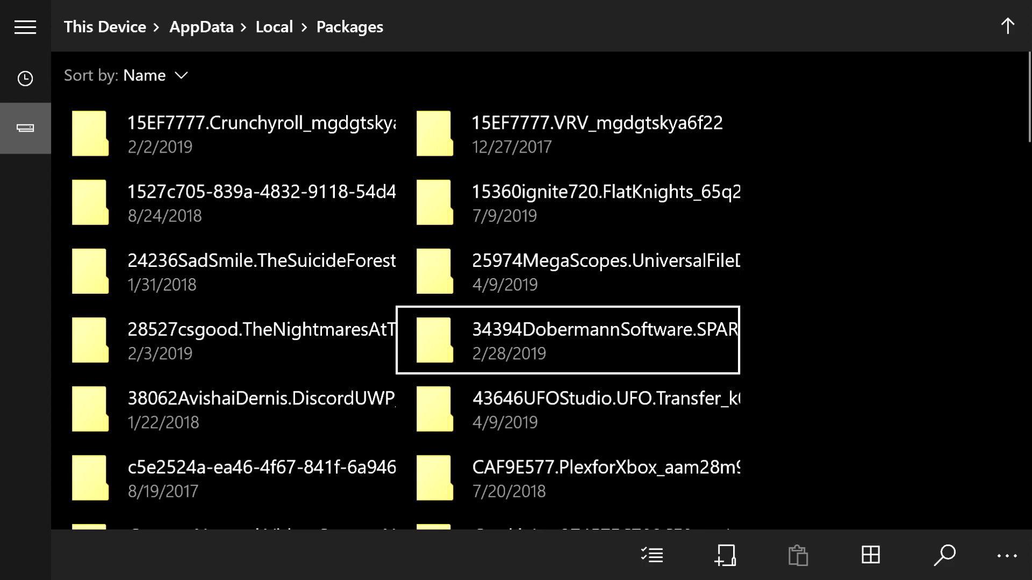
key("Down")
key("Down")
key("Down")
key("Left")
key("Up")
key("Up")
key("Up")
key("Up")
key("Up")
key("Up")
key("Right")
key("Down")
key("Down")
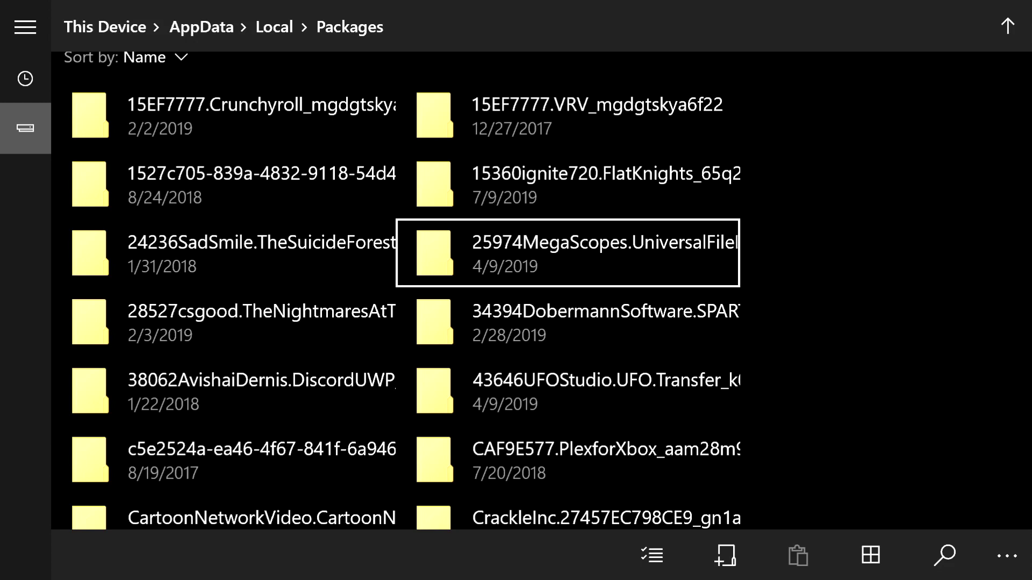
key("Return")
key("Down")
key("Down")
key("Return")
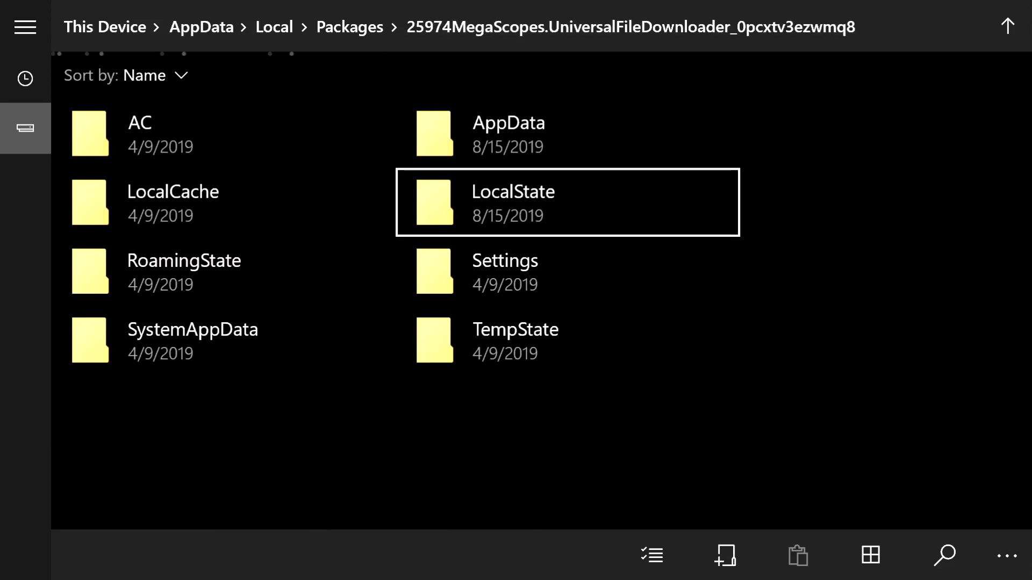
Step: Copy the SC-MEGAMOBS [BEHAVIOR] folder from the downloader's LocalState folder
key("Right")
key("Left")
key("Right")
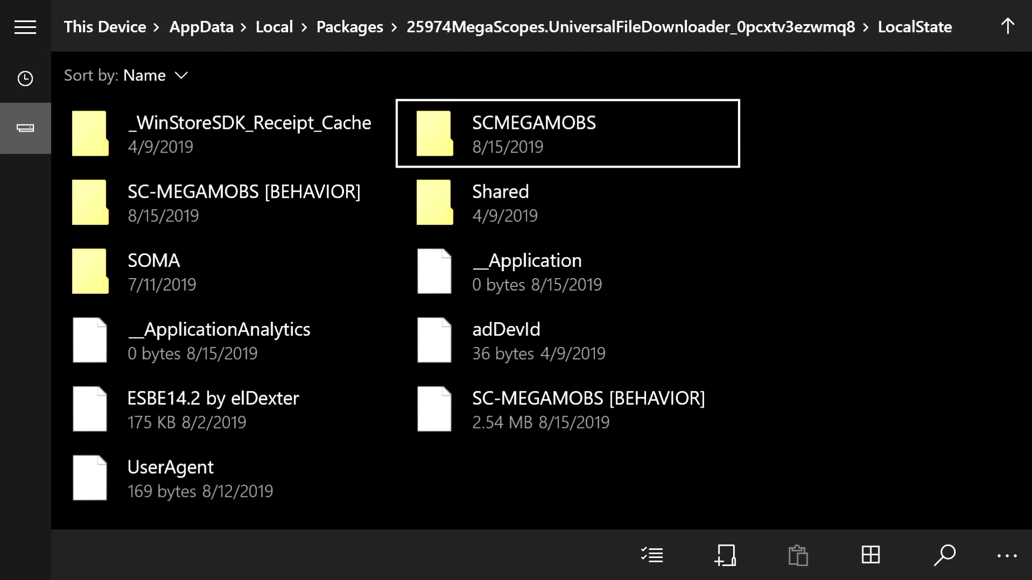
key("Left")
key("Down")
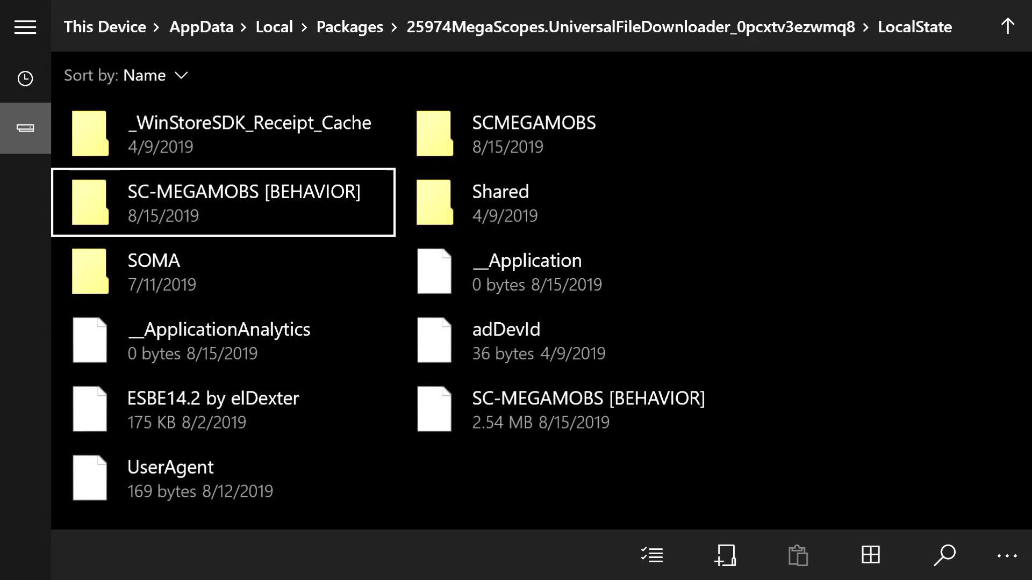
key("Menu")
key("Down")
key("Down")
key("Return")
Step: Return from the downloader's LocalState folder to the Packages folder
key("shift+Tab")
key("shift+Tab")
key("Right")
key("Right")
key("Right")
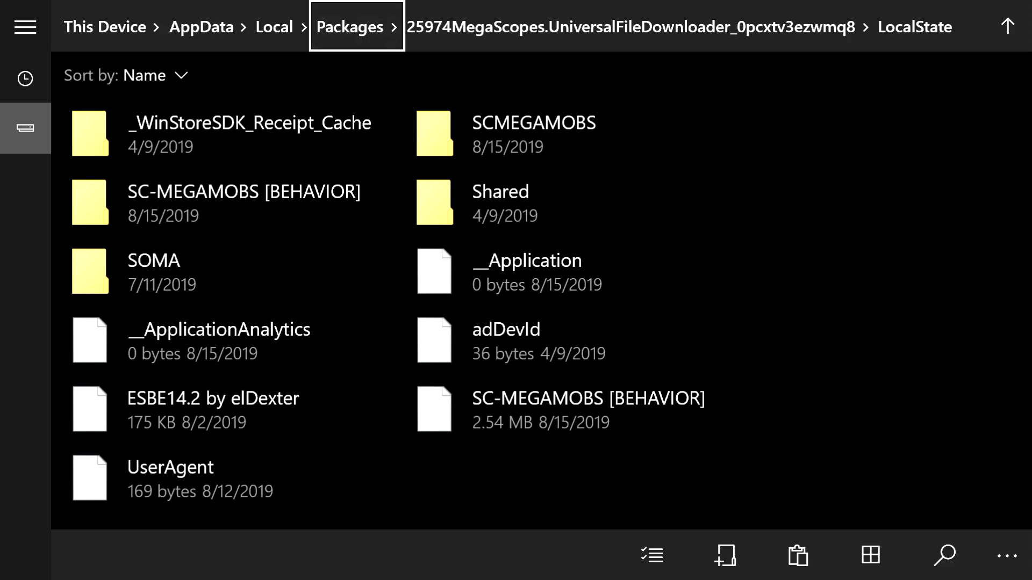
key("Return")
Step: Find and open the Microsoft.MinecraftUWPConsole package folder
key("Down")
key("Down")
key("Down")
key("Down")
key("Down")
key("Down")
key("Down")
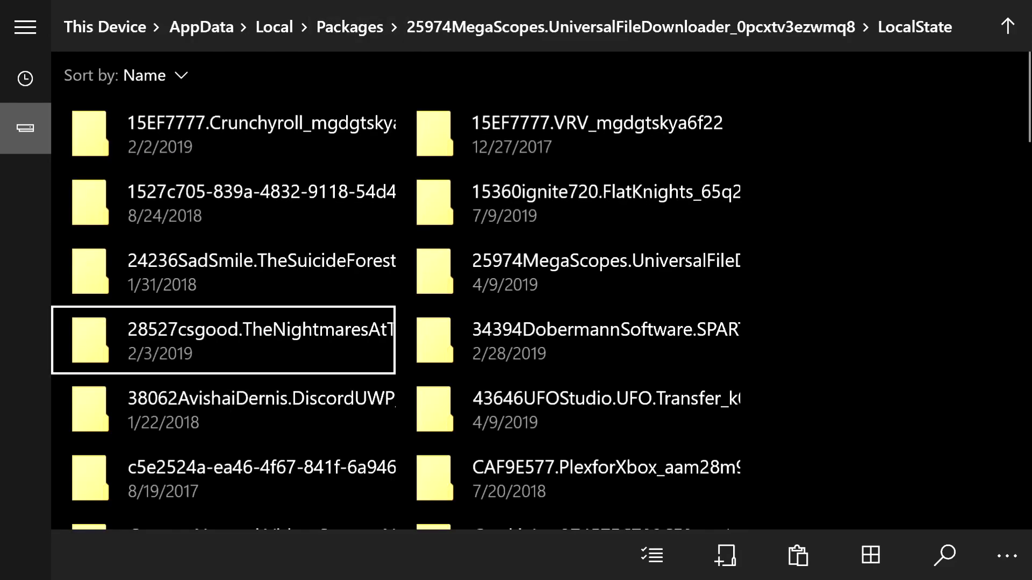
key("Down")
key("Down")
key("Down")
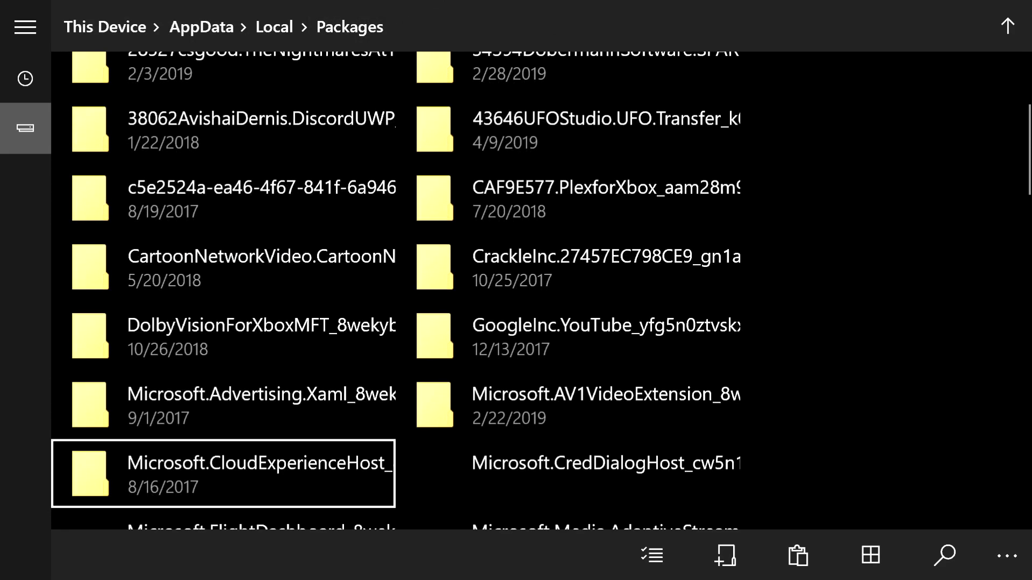
key("Down")
key("Down")
key("Down")
key("Down")
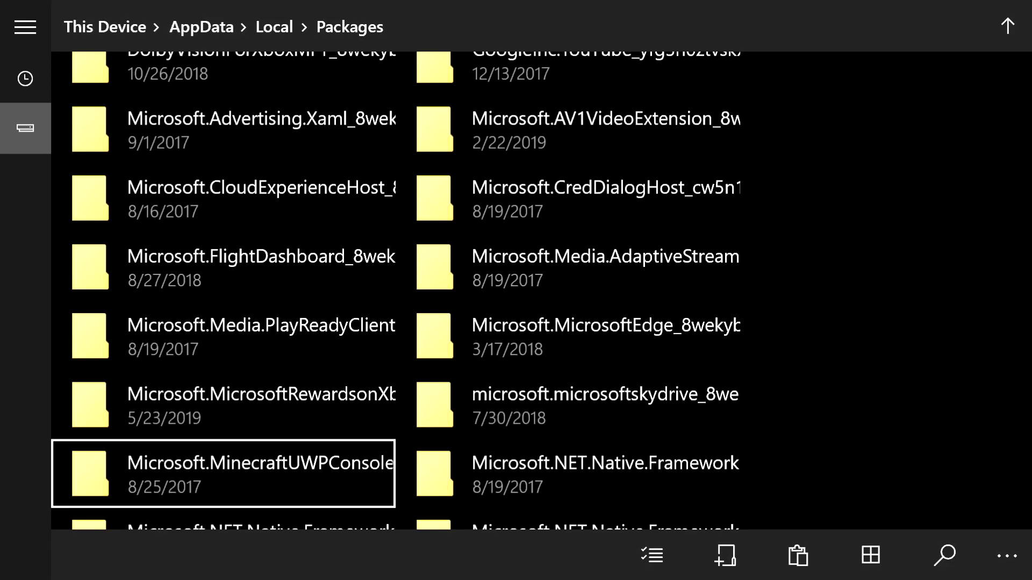
key("Right")
key("Up")
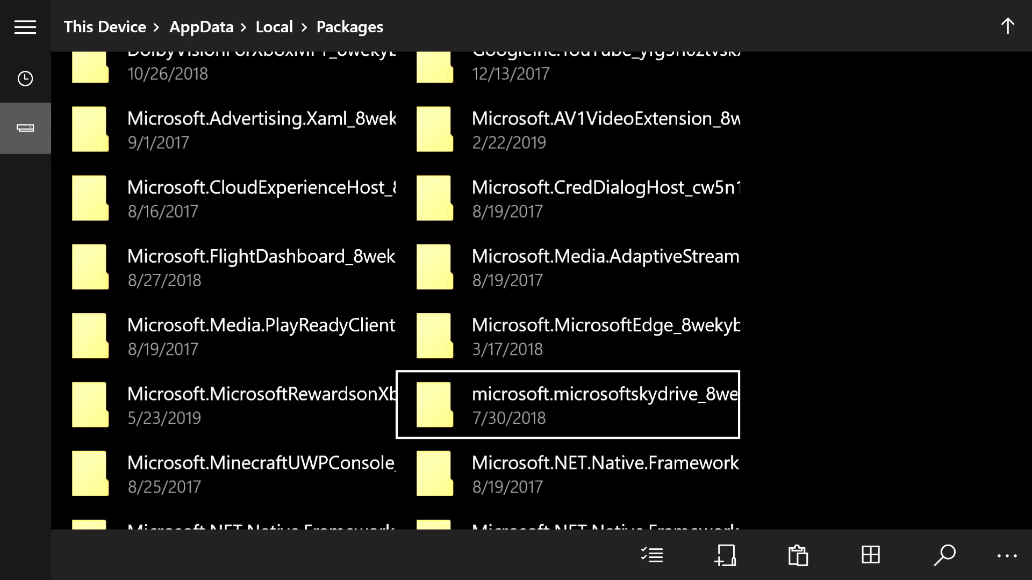
key("Down")
key("Down")
key("Up")
key("Left")
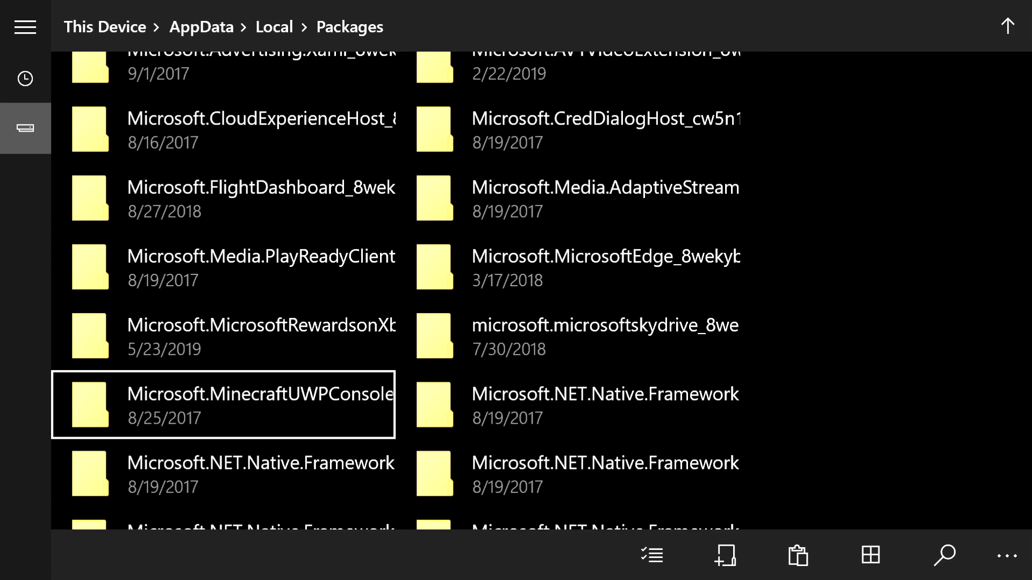
key("Return")
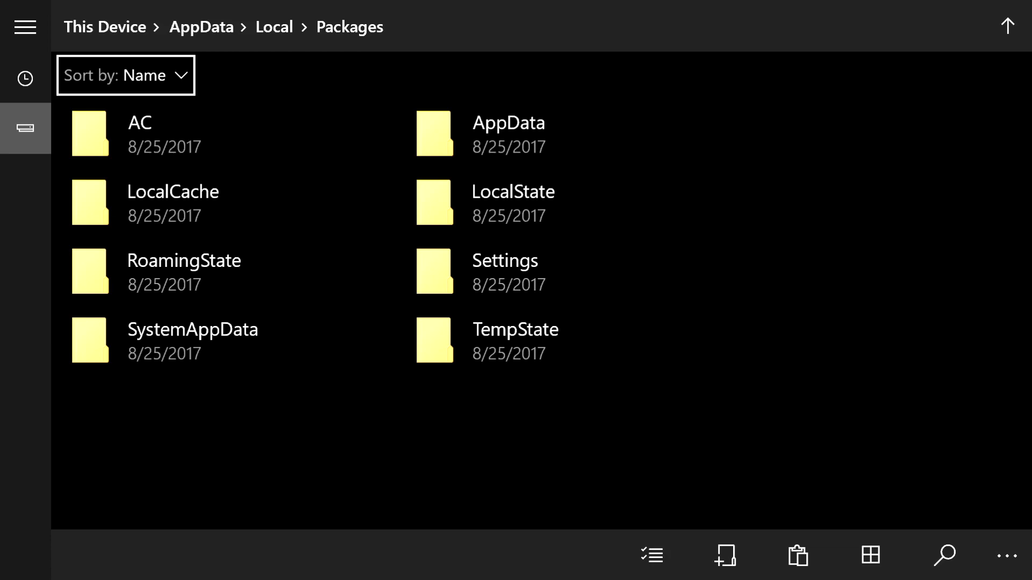
Step: Open LocalState, games and com.mojang inside the Minecraft package folder
key("Down")
key("Down")
key("Return")
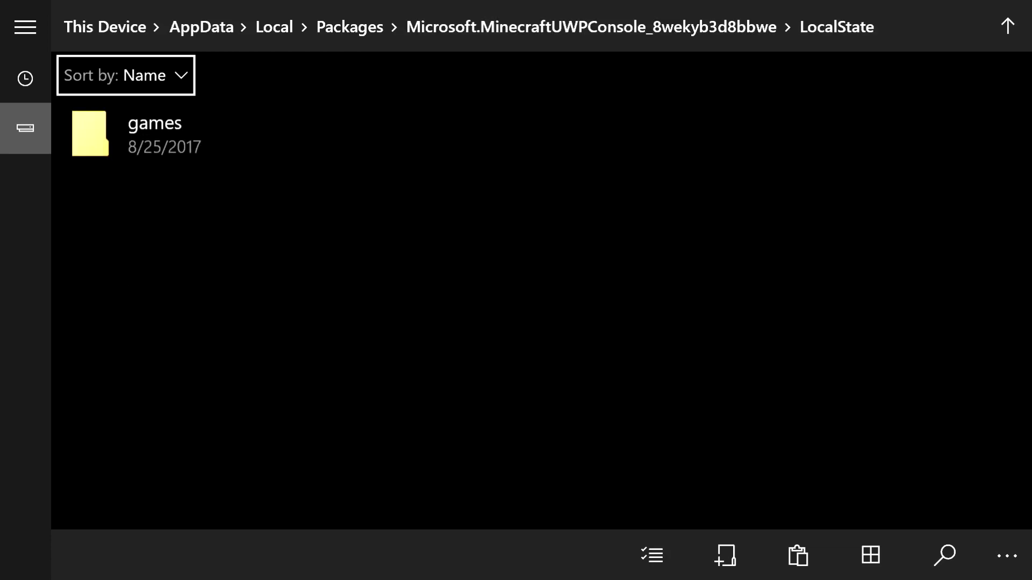
key("Return")
key("Down")
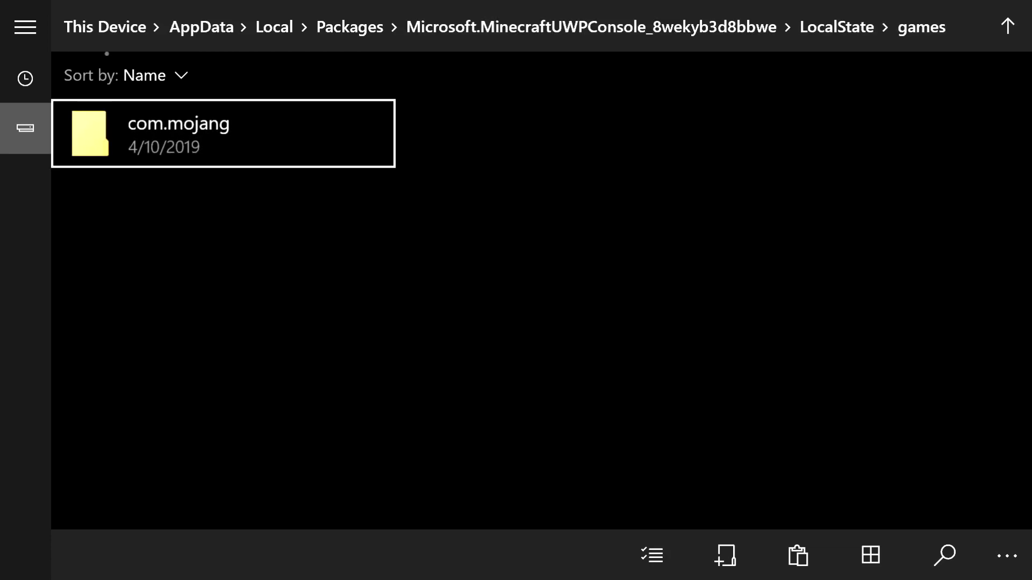
key("Return")
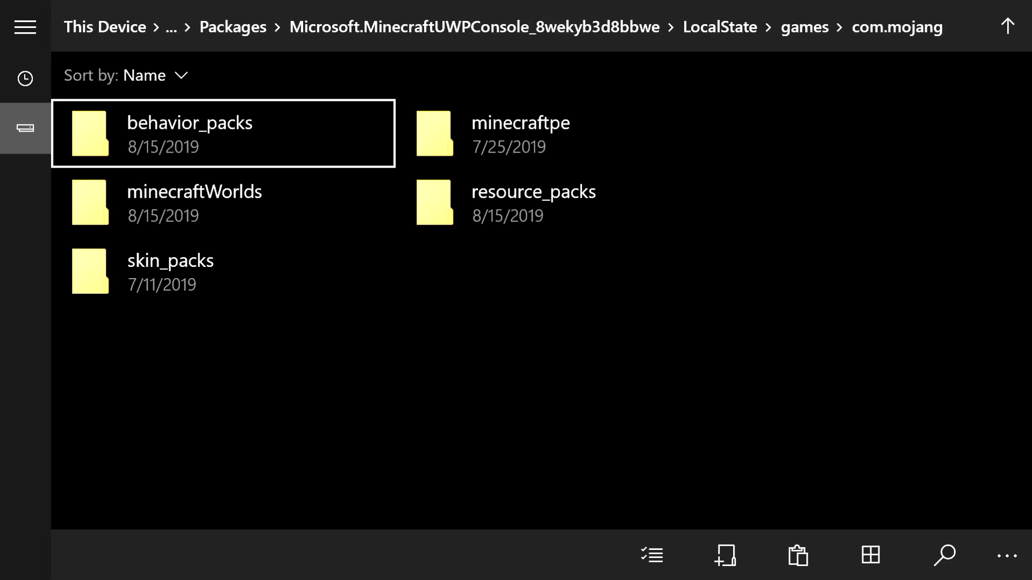
key("Right")
key("Down")
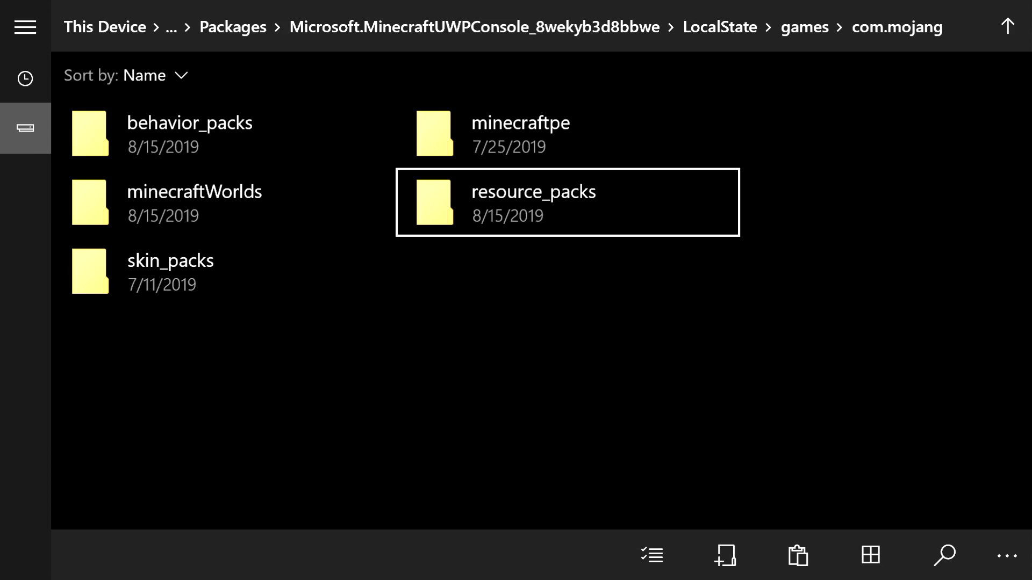
key("Down")
key("Down")
key("Right")
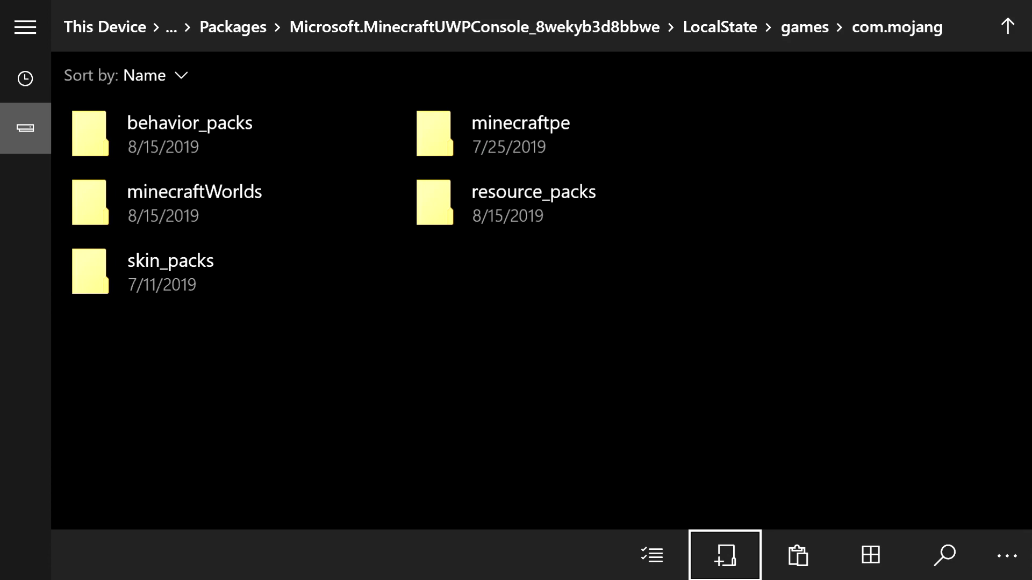
key("Return")
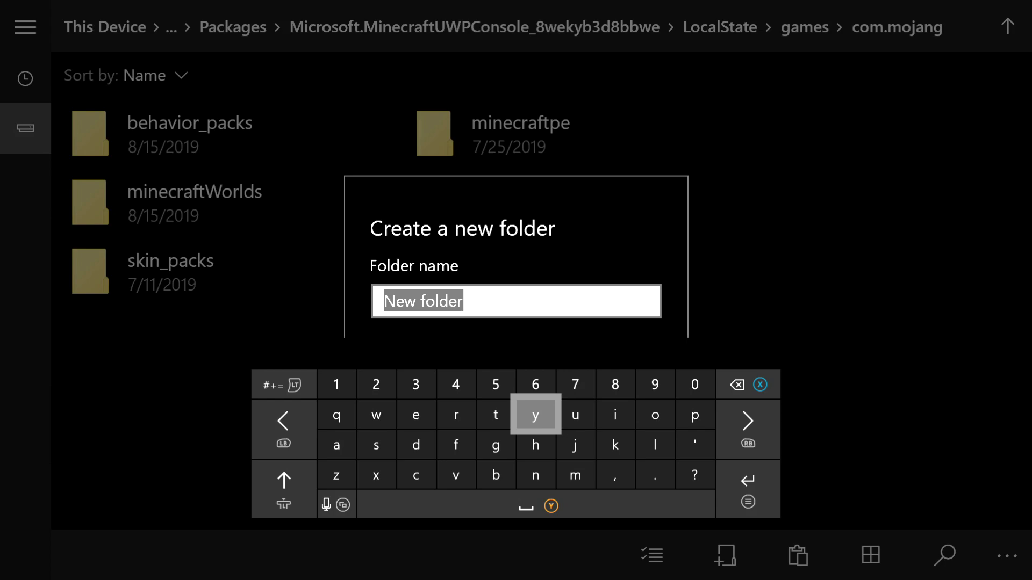
key("Escape")
key("Escape")
key("Up")
key("Up")
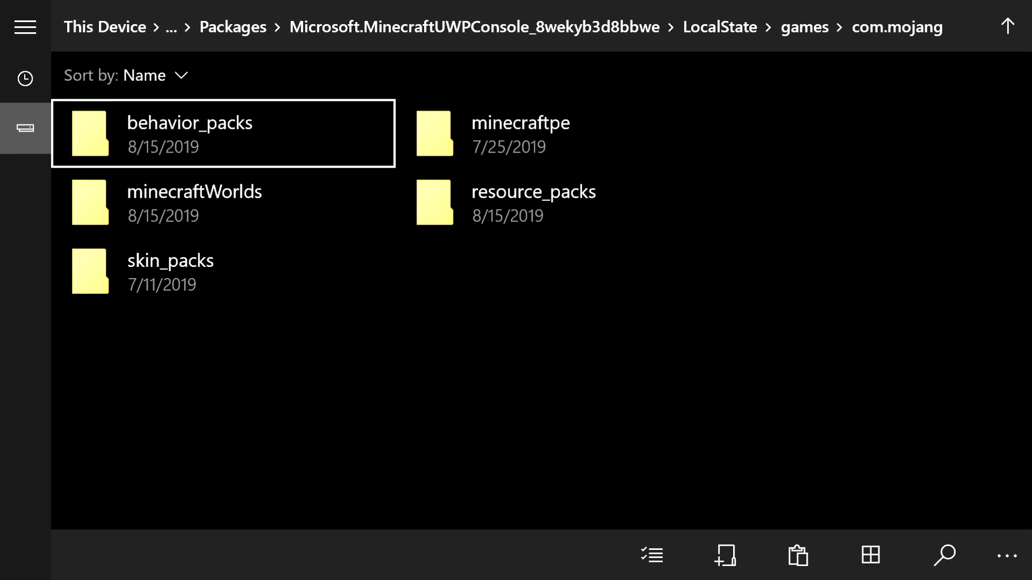
Step: Open the behavior_packs folder in com.mojang and paste the copied SC-MEGAMOBS [BEHAVIOR] folder into it
key("Right")
key("Down")
key("Up")
key("Left")
key("Return")
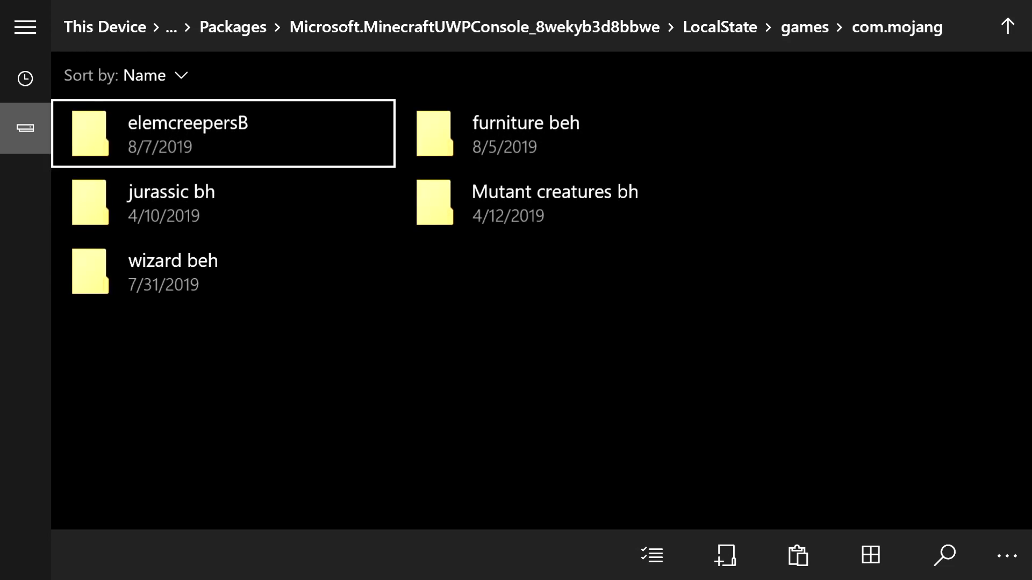
key("Down")
key("Down")
key("Down")
key("Right")
key("Right")
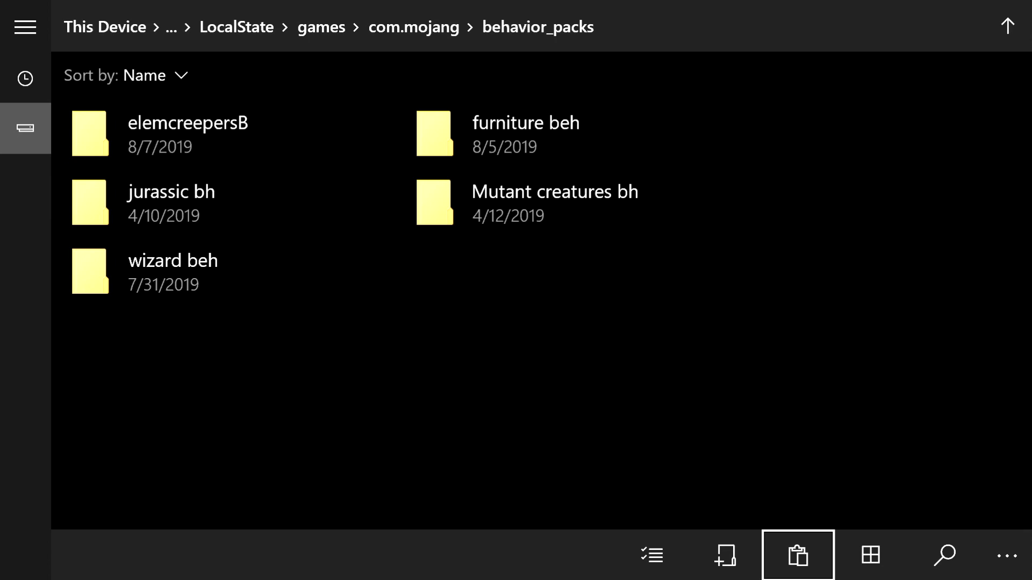
key("Return")
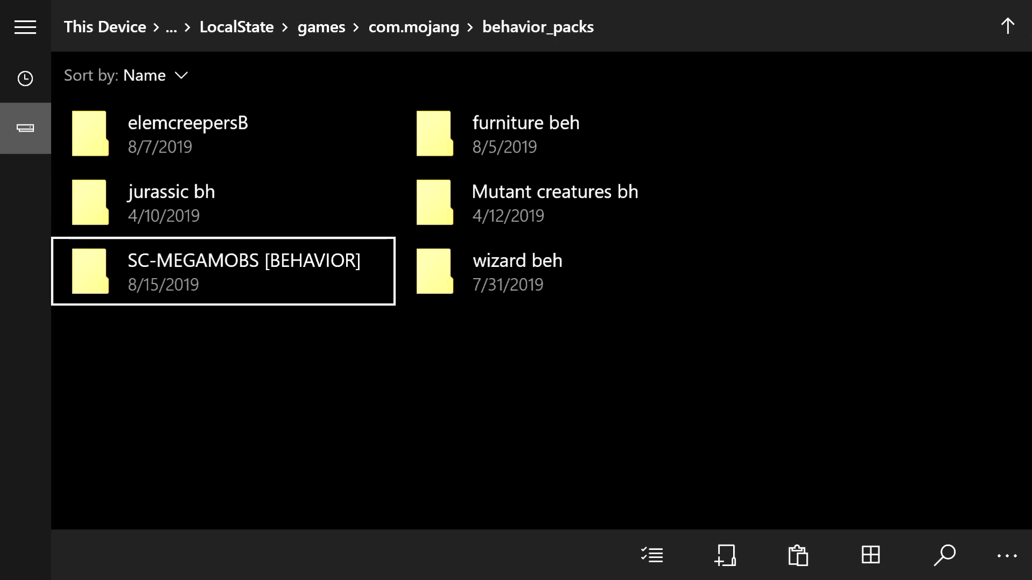
Step: Go back from behavior_packs to the Packages folder
key("BackSpace")
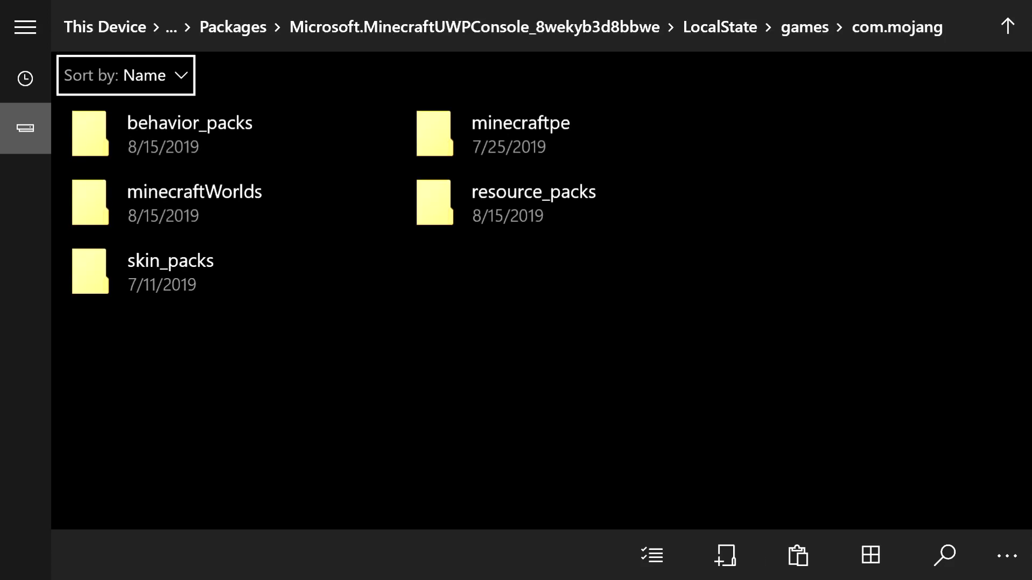
key("BackSpace")
key("Up")
key("Right")
key("Right")
key("Right")
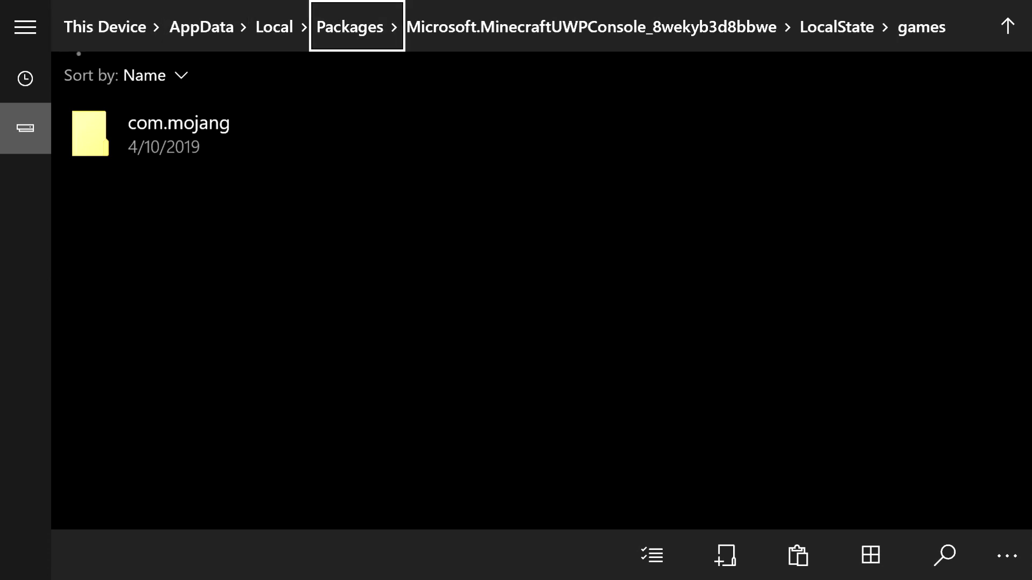
key("Return")
Step: Reopen the LocalState folder of the 25974MegaScopes.UniversalFileDownloader package
key("Down")
key("Right")
key("Down")
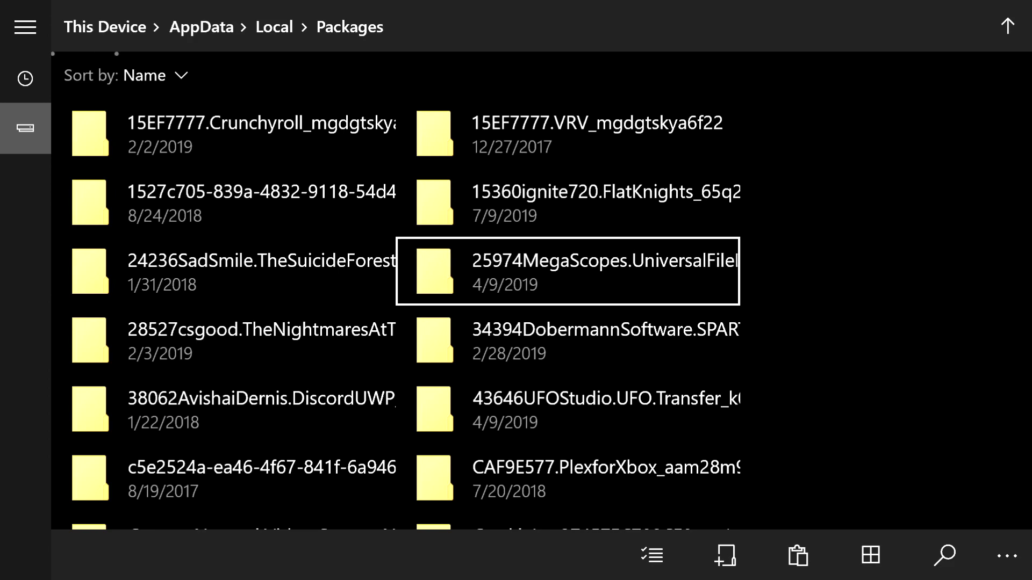
key("Down")
key("Right")
key("Down")
key("Return")
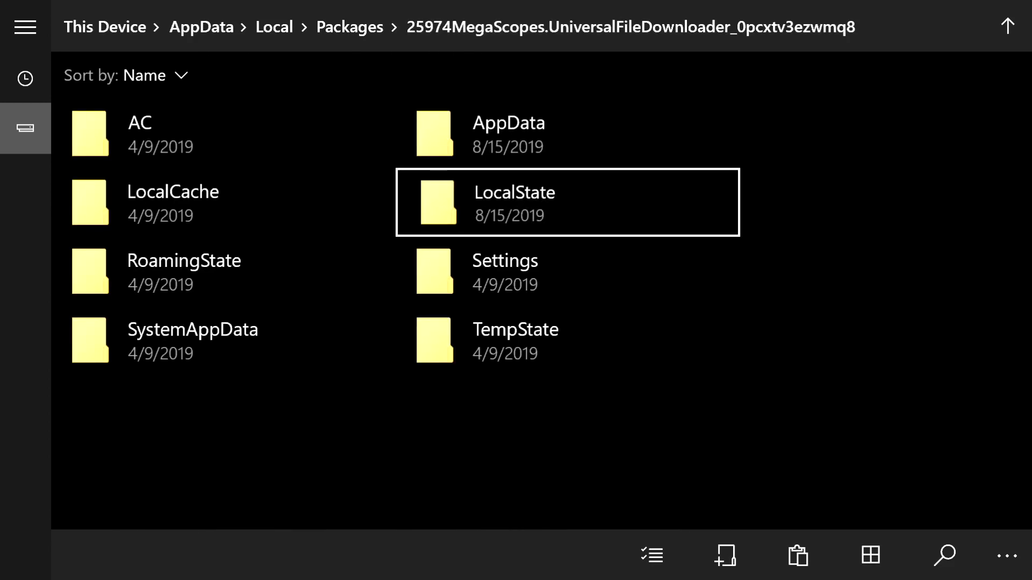
Step: Copy the SCMEGAMOBS folder from the downloader's LocalState folder
key("Down")
key("Right")
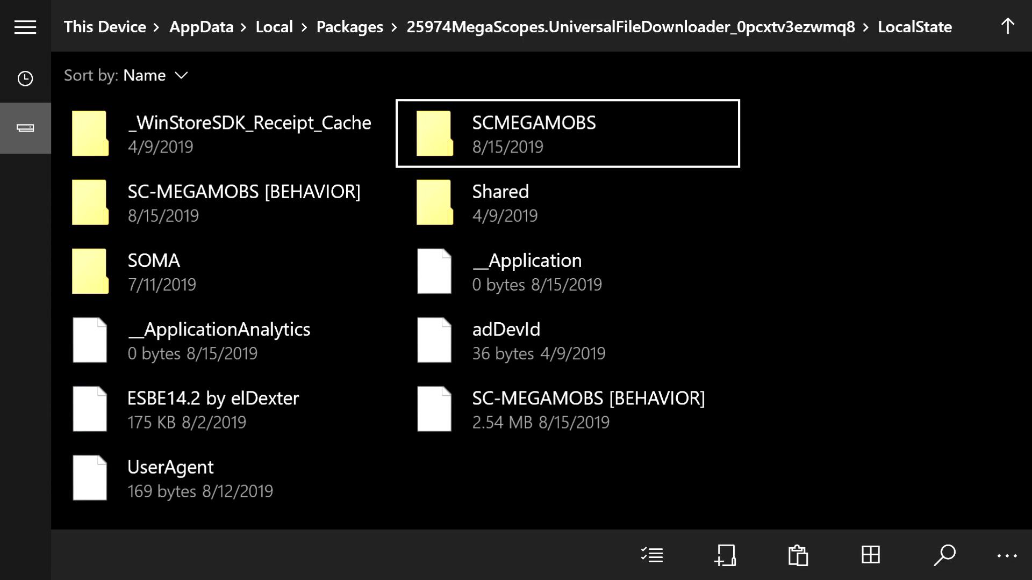
key("Left")
key("Down")
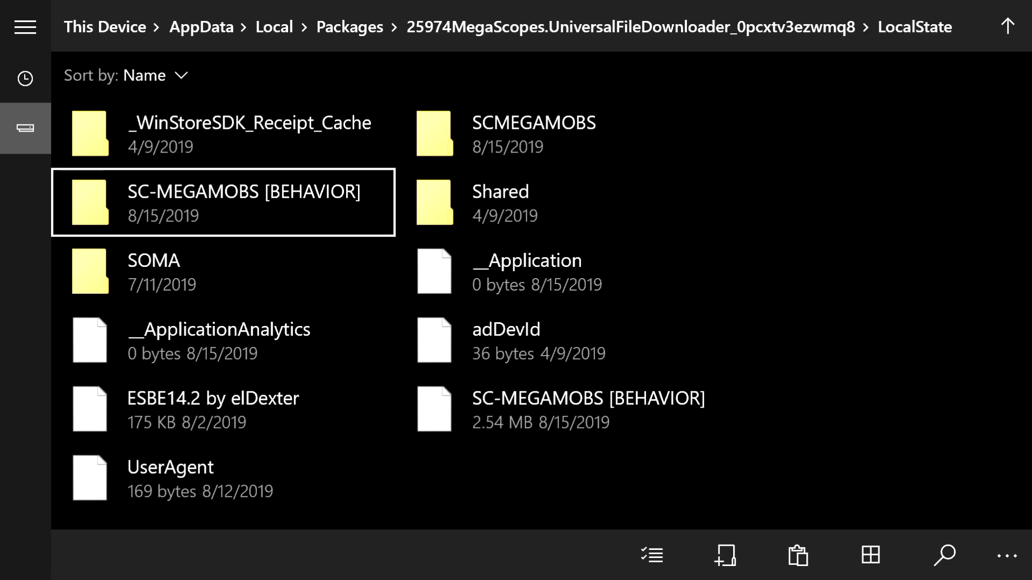
key("Right")
key("Up")
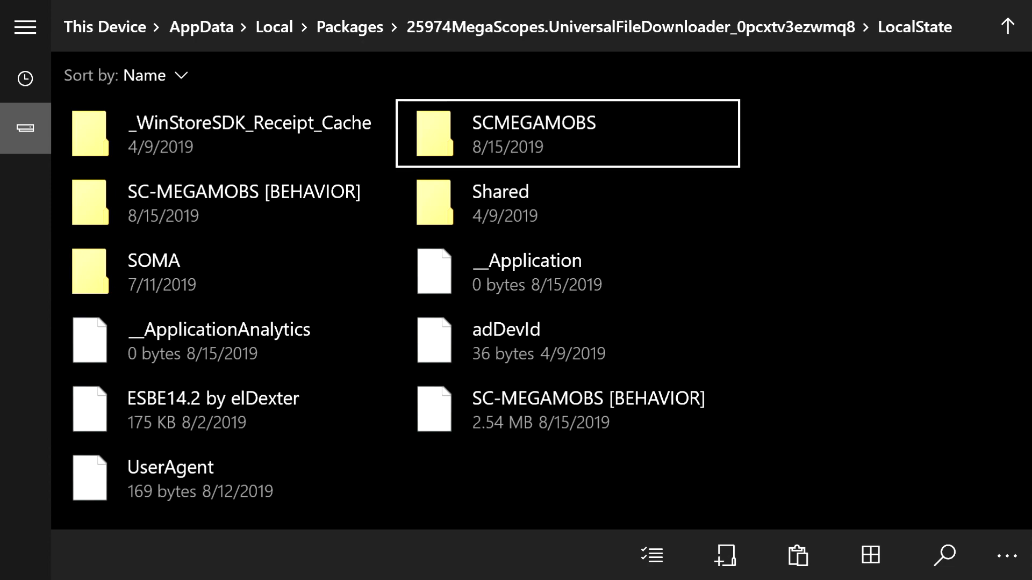
key("Menu")
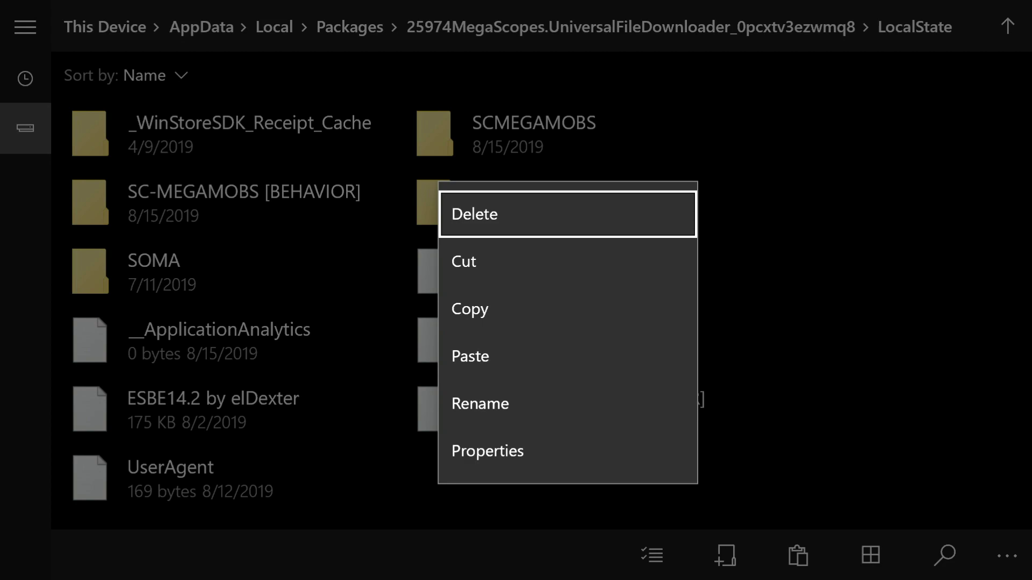
key("Down")
key("Down")
key("Return")
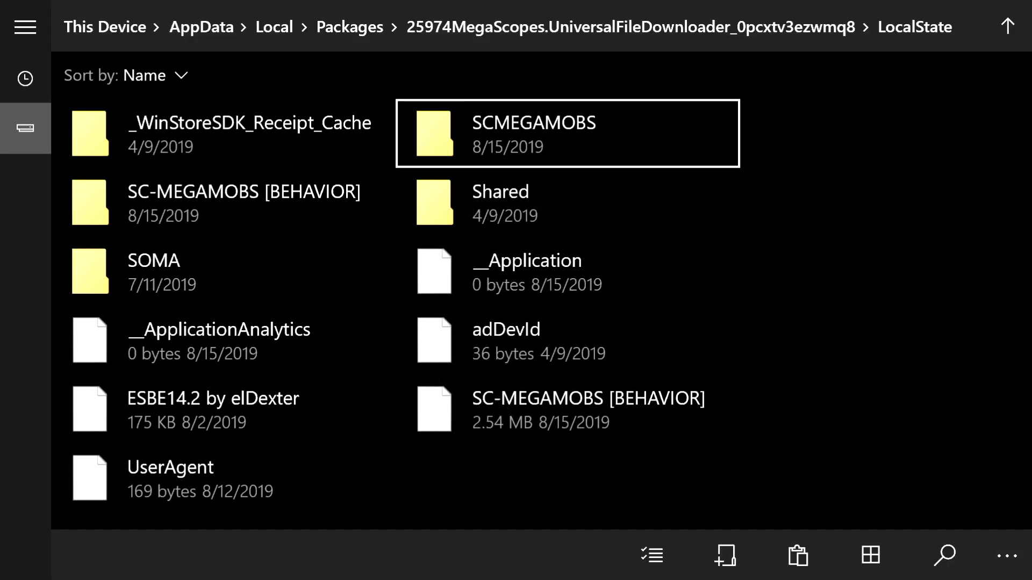
Step: Return from the downloader's LocalState folder to the Packages folder
key("Up")
key("Up")
key("Right")
key("Right")
key("Right")
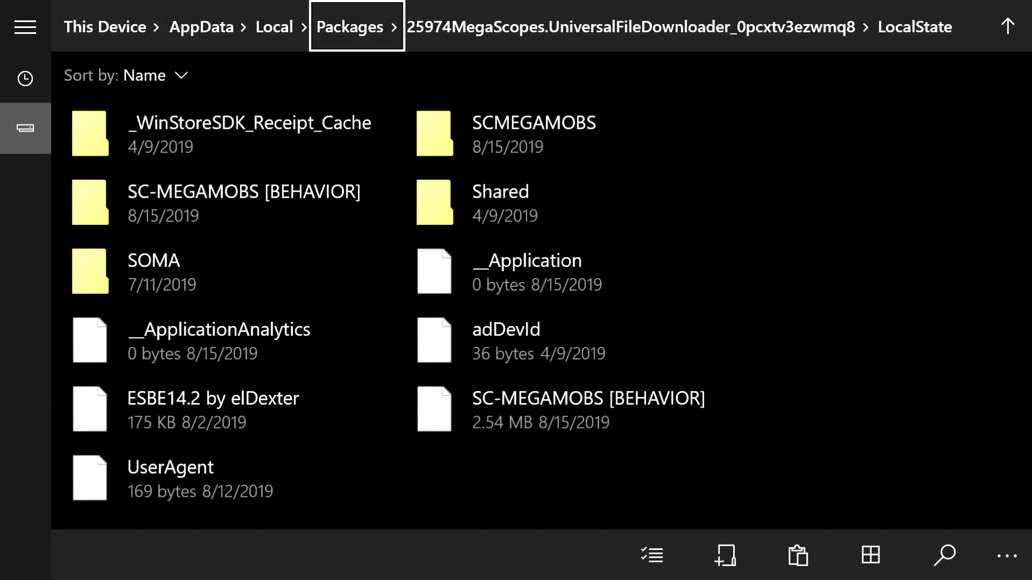
key("Return")
Step: Find and open the Microsoft.MinecraftUWPConsole package folder
key("Down")
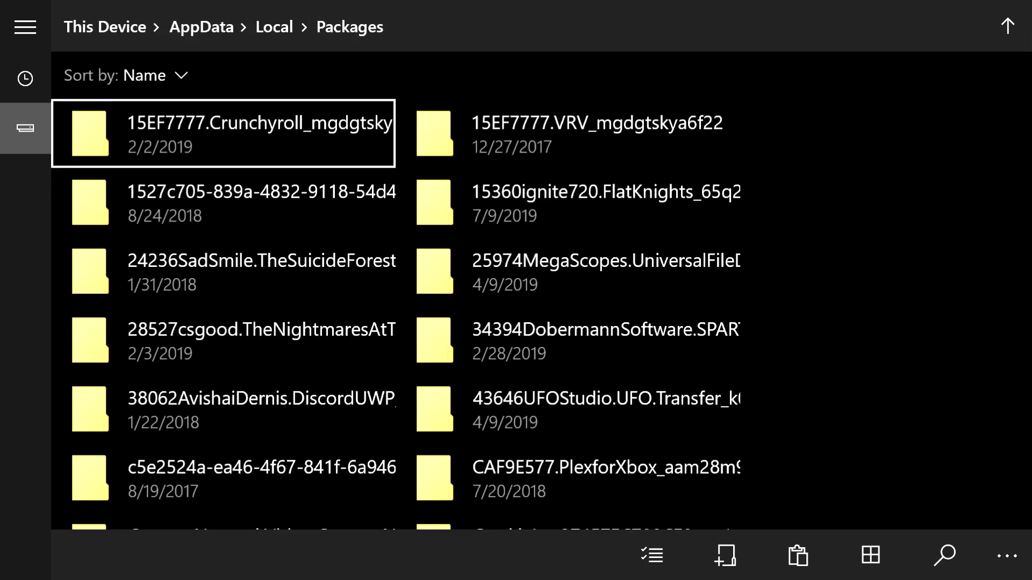
key("Down")
key("Down")
key("Down")
key("Down")
key("Down")
key("Down")
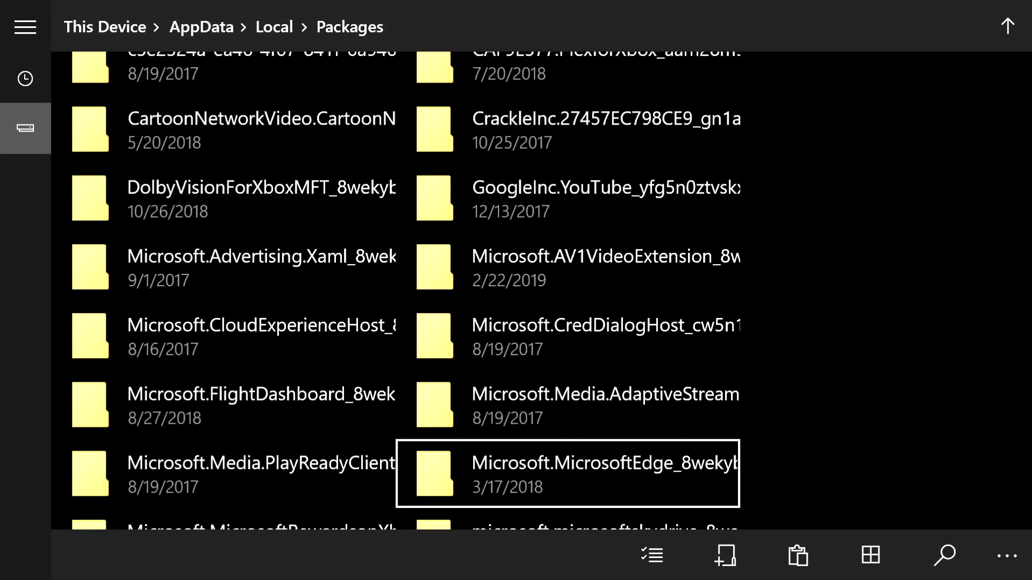
key("Left")
key("Down")
key("Down")
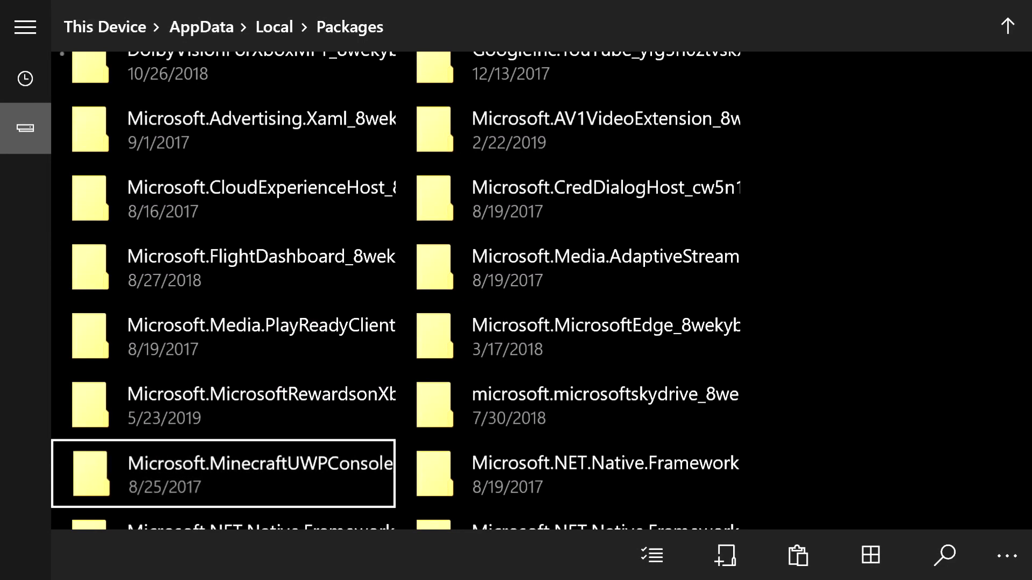
key("Return")
Step: Open the com.mojang folder inside the Minecraft package's LocalState and games folders
key("Down")
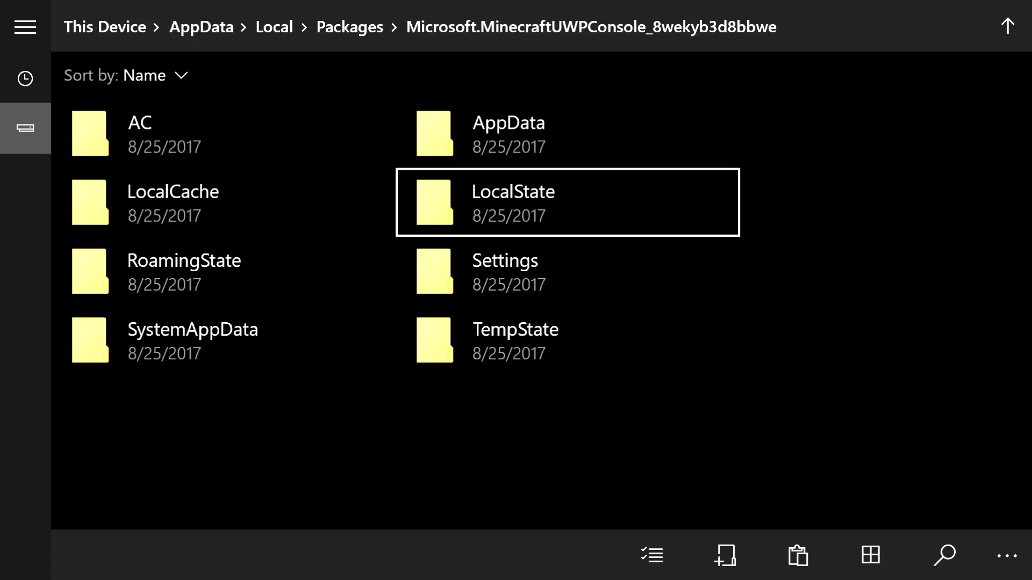
key("Return")
key("Return")
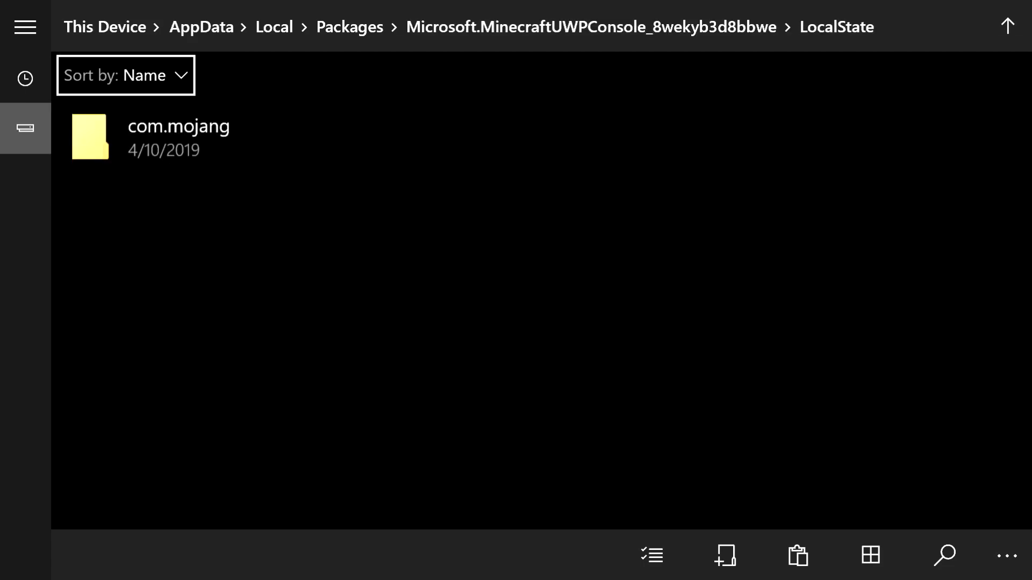
key("Up")
key("Down")
key("Down")
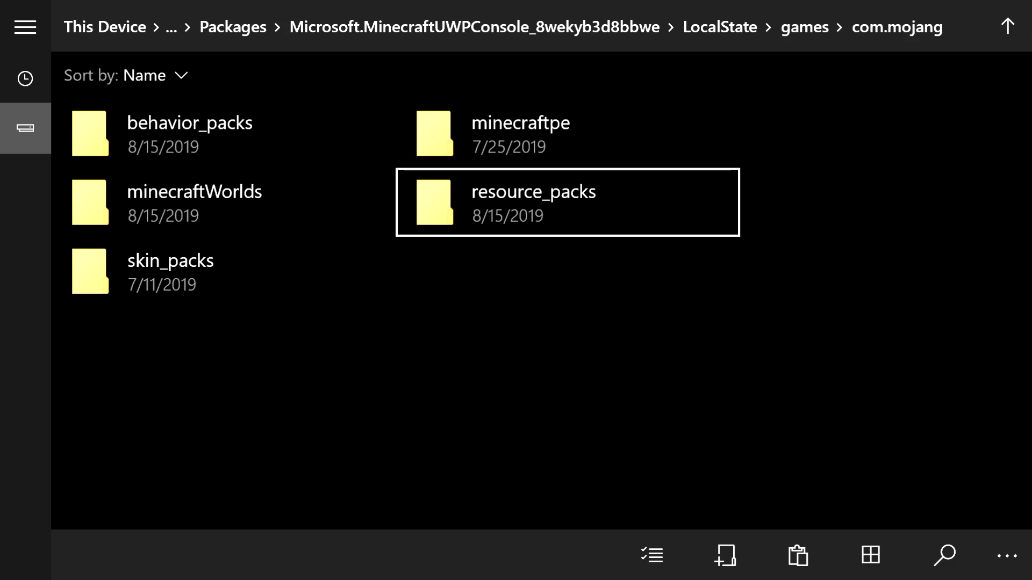
Step: Open the resource_packs folder in com.mojang and paste the copied SCMEGAMOBS folder into it
key("Return")
key("Down")
key("Down")
key("Down")
key("Down")
key("Down")
key("Down")
key("Down")
key("Down")
key("Down")
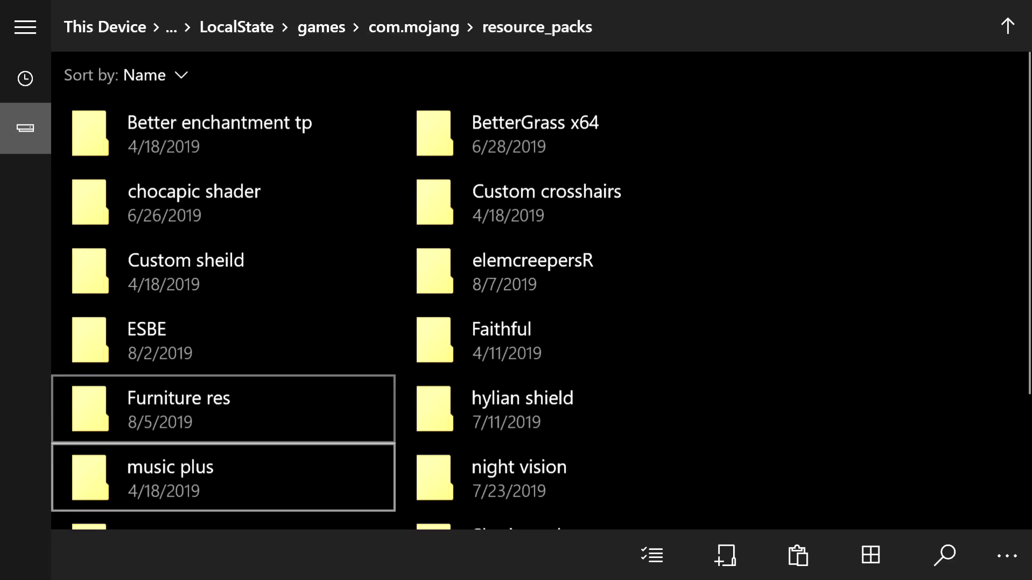
key("Down")
key("Right")
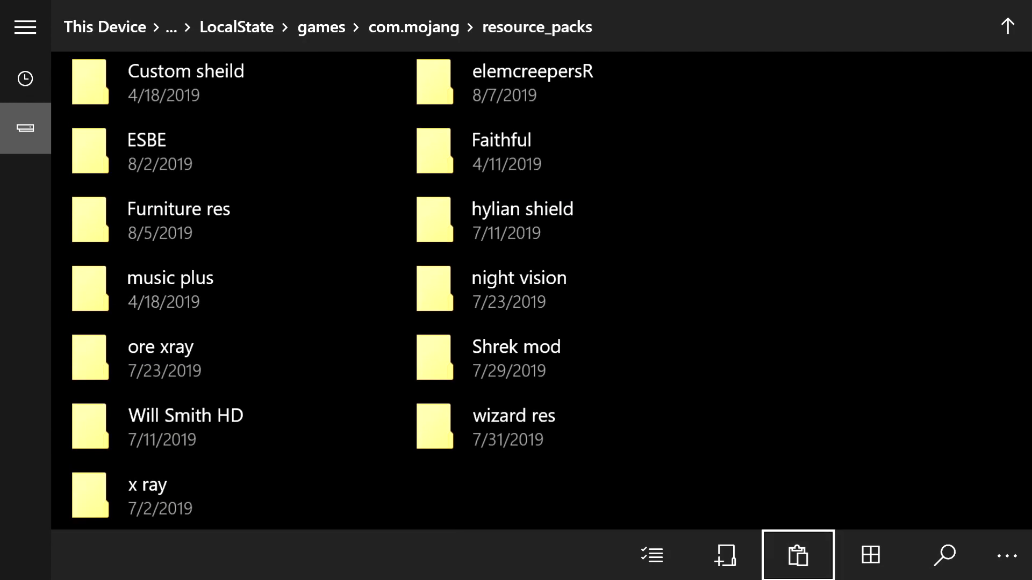
key("Return")
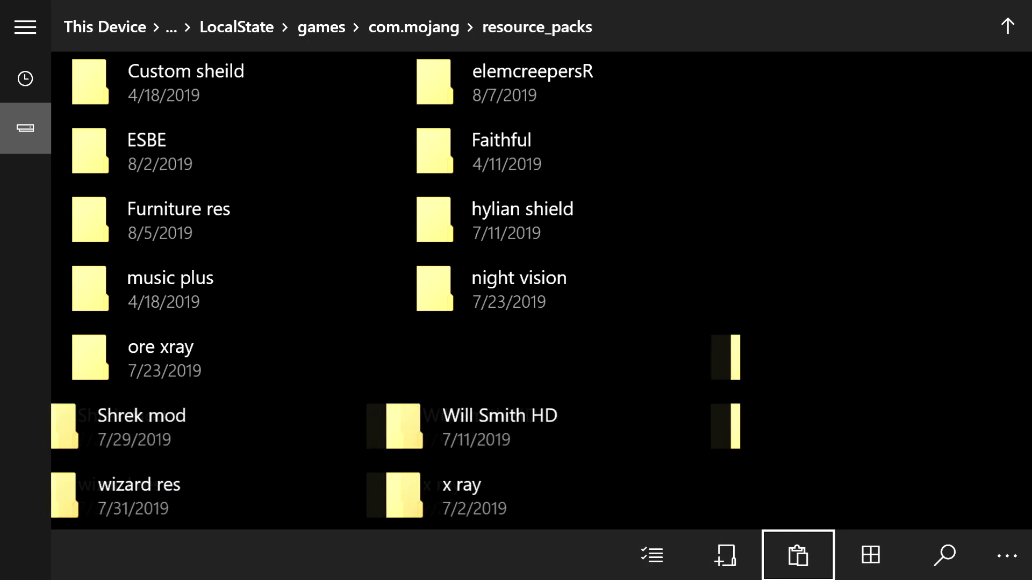
key("Up")
key("Up")
key("Up")
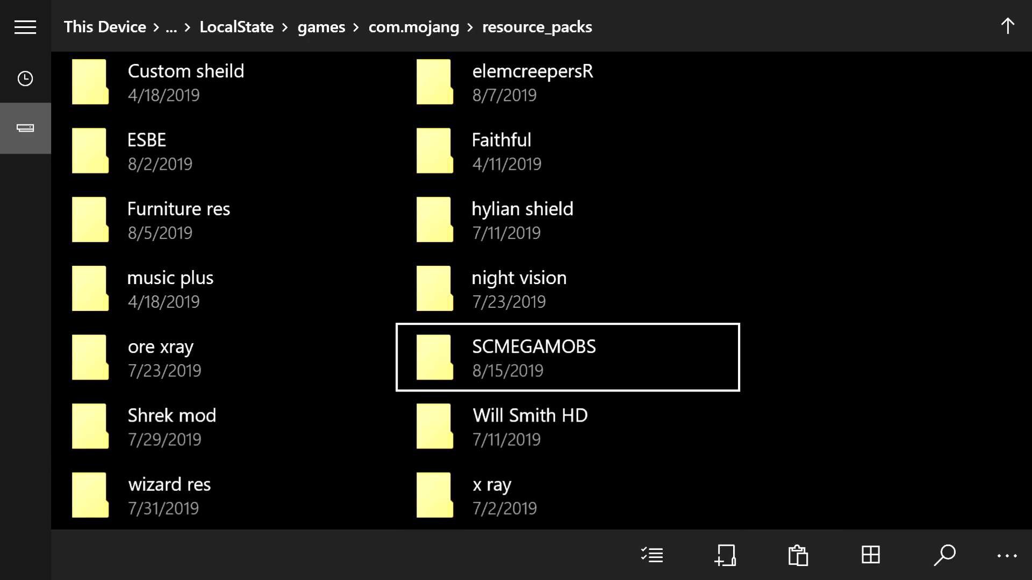
Step: Leave the file manager and open the full My games & apps list on the console
key("super")
key("Return")
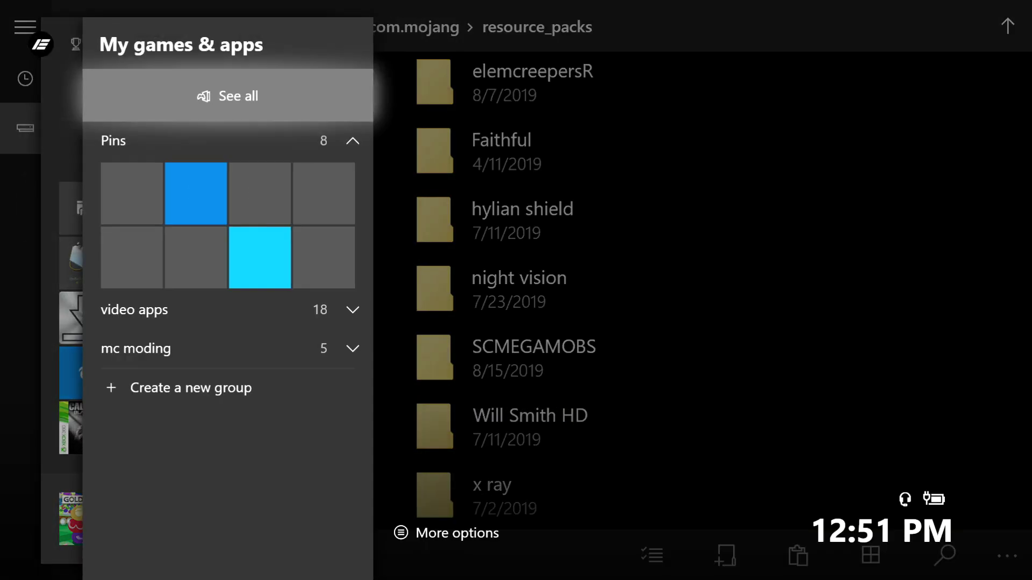
key("Escape")
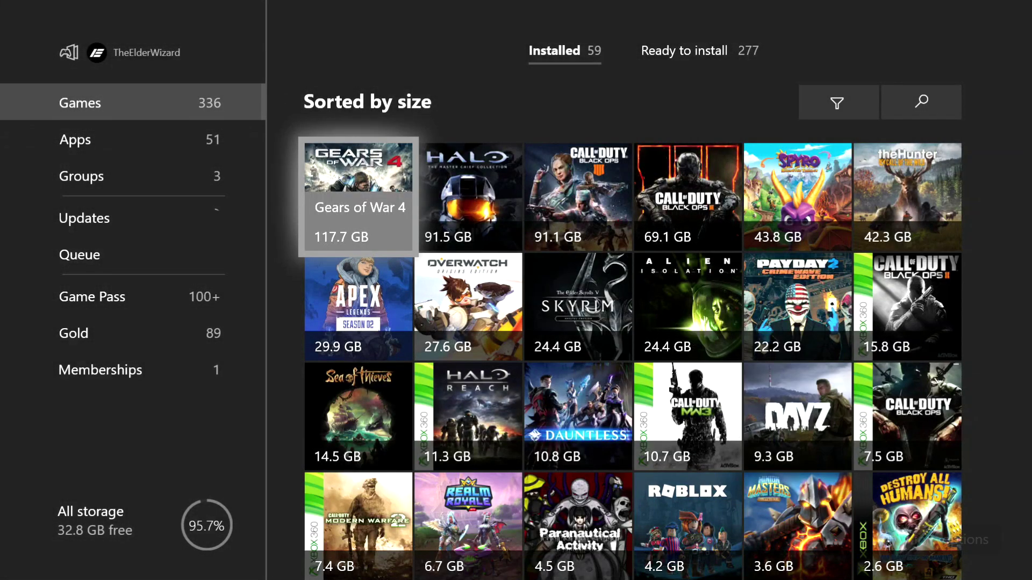
Step: Find the 347.3 MB Minecraft among the installed games and launch it
key("Right")
key("Right")
key("Right")
key("Down")
key("Down")
key("Down")
key("Down")
key("Down")
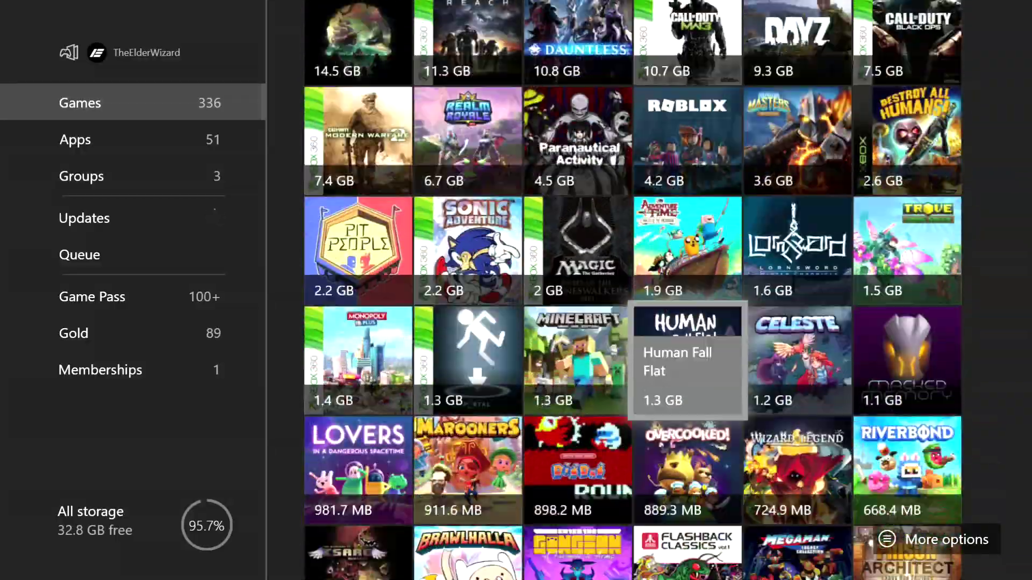
key("Down")
key("Down")
key("Down")
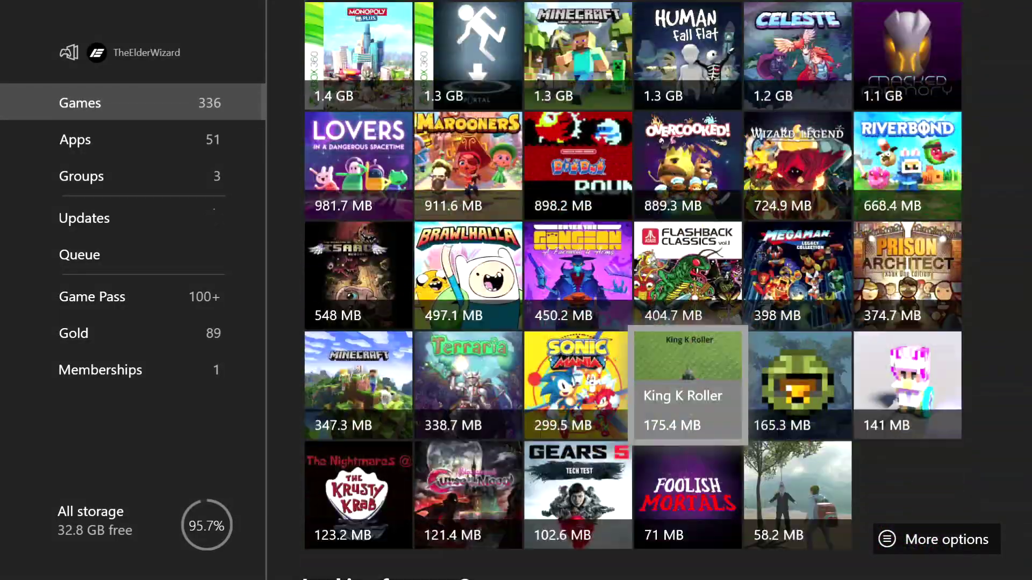
key("Down")
key("Left")
key("Left")
key("Left")
key("Up")
key("Return")
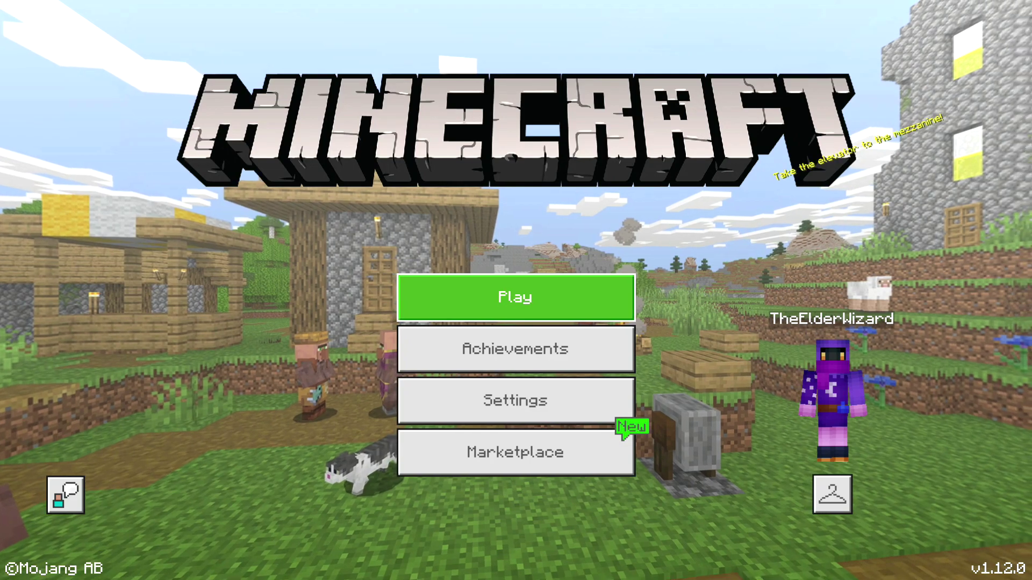
Step: Start creating a new world from the Minecraft main screen
key("Return")
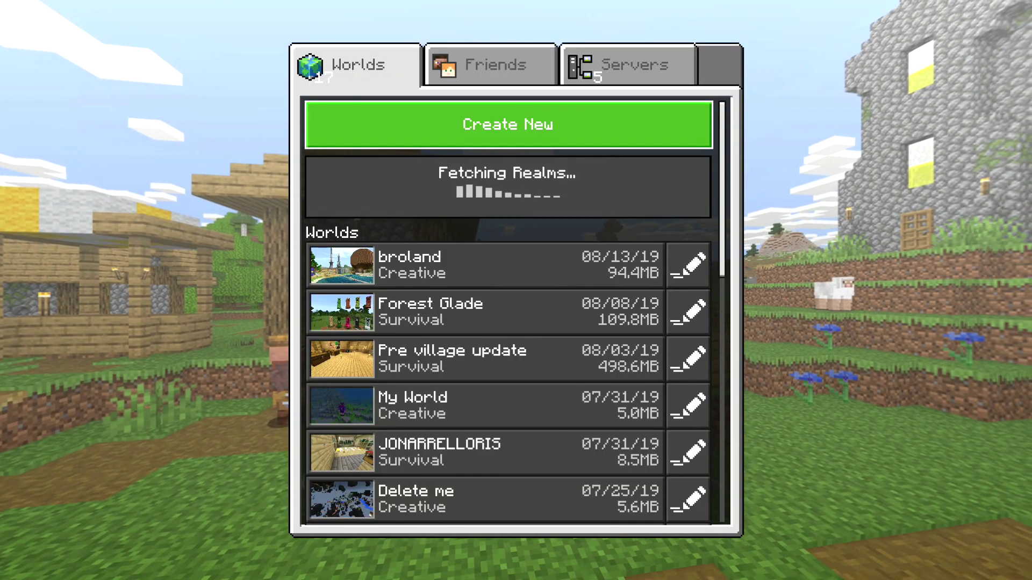
key("Return")
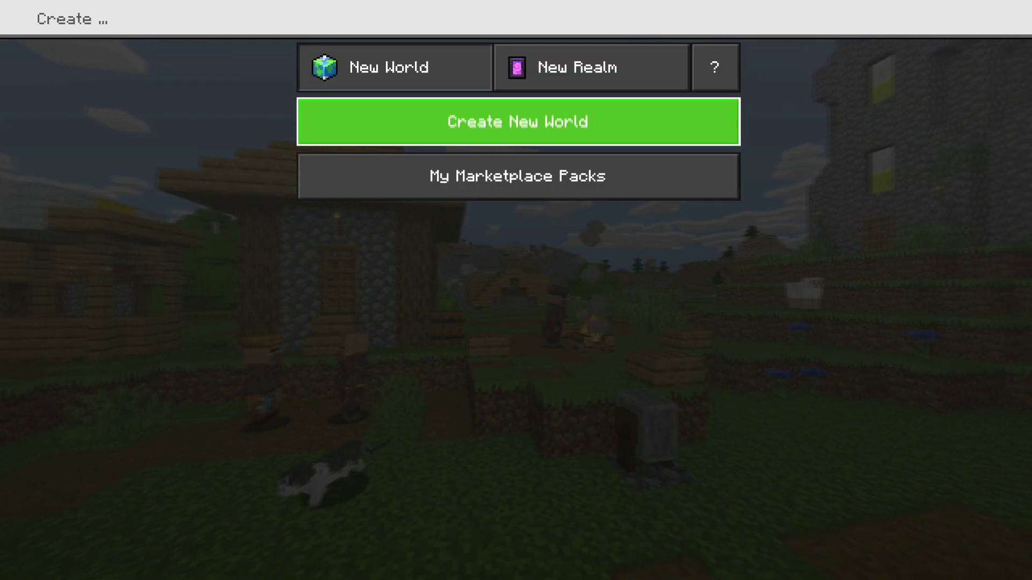
key("Return")
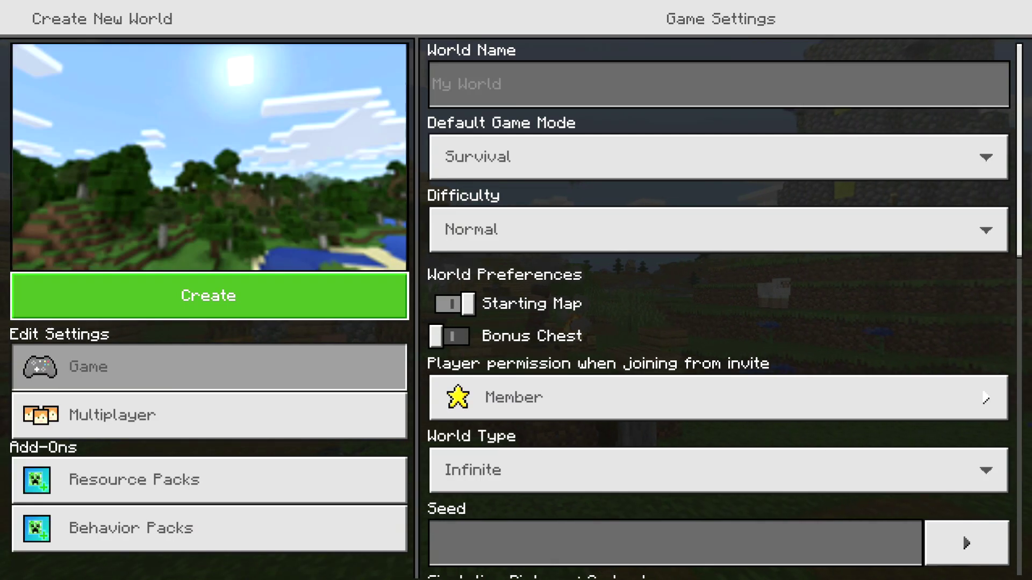
Step: Activate the SC-MEGAMOBS Texture resource pack for the new world
key("Down")
key("Down")
key("Down")
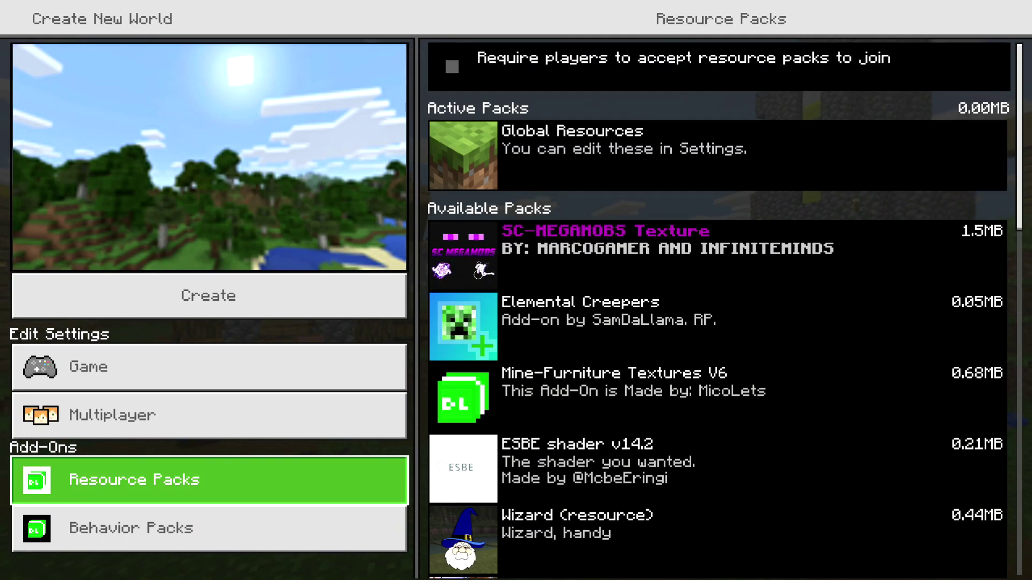
key("Right")
key("Down")
key("Up")
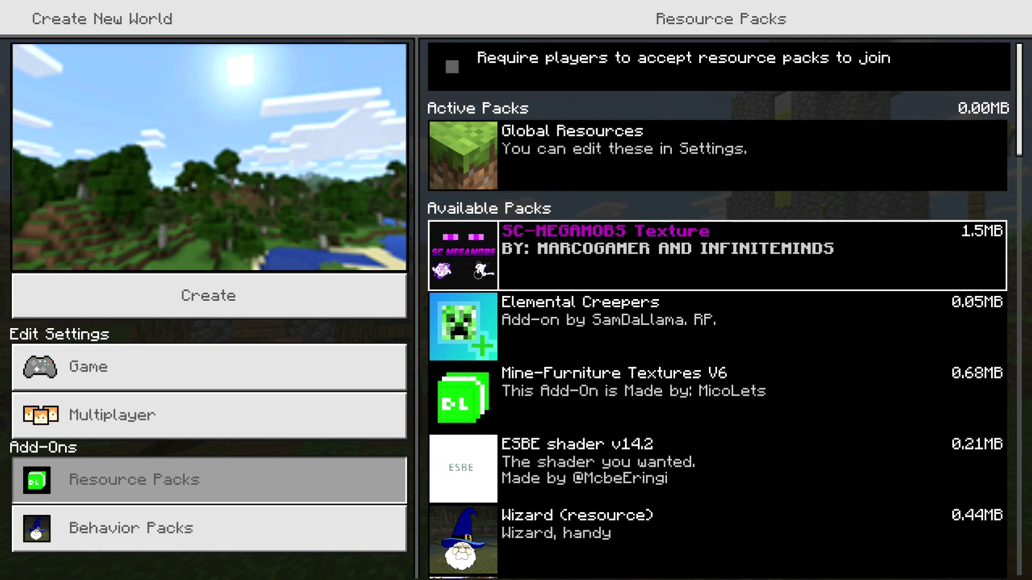
key("Return")
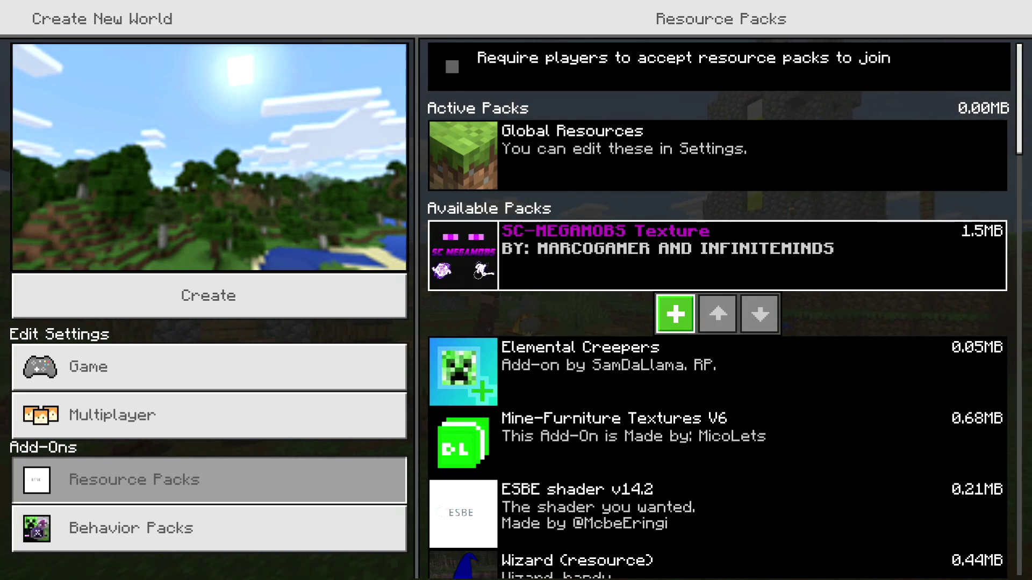
key("Return")
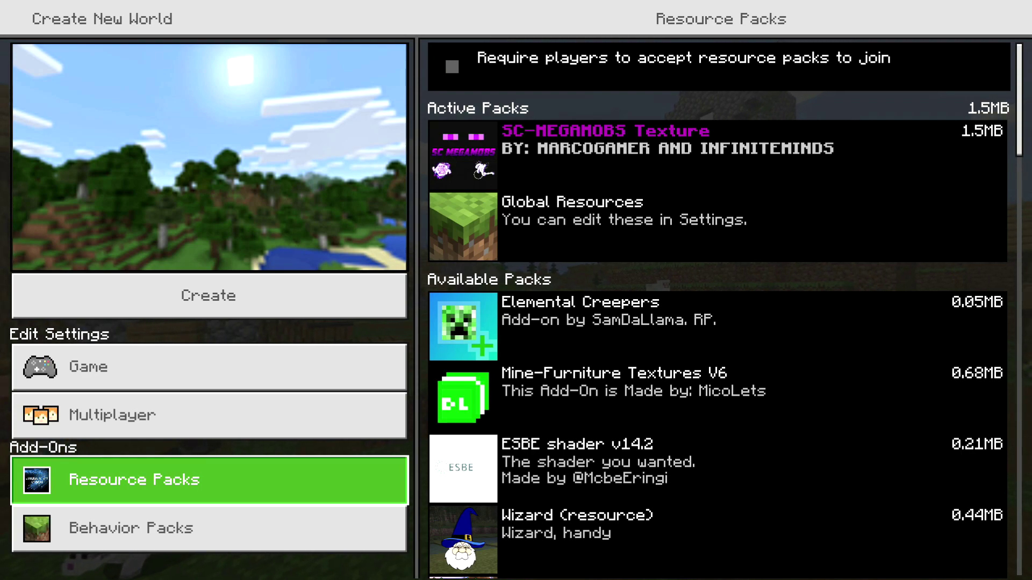
Step: Activate the SC-MEGAMOBS Behavior pack for the new world, applying it despite the missing dependencies
key("Up")
key("Down")
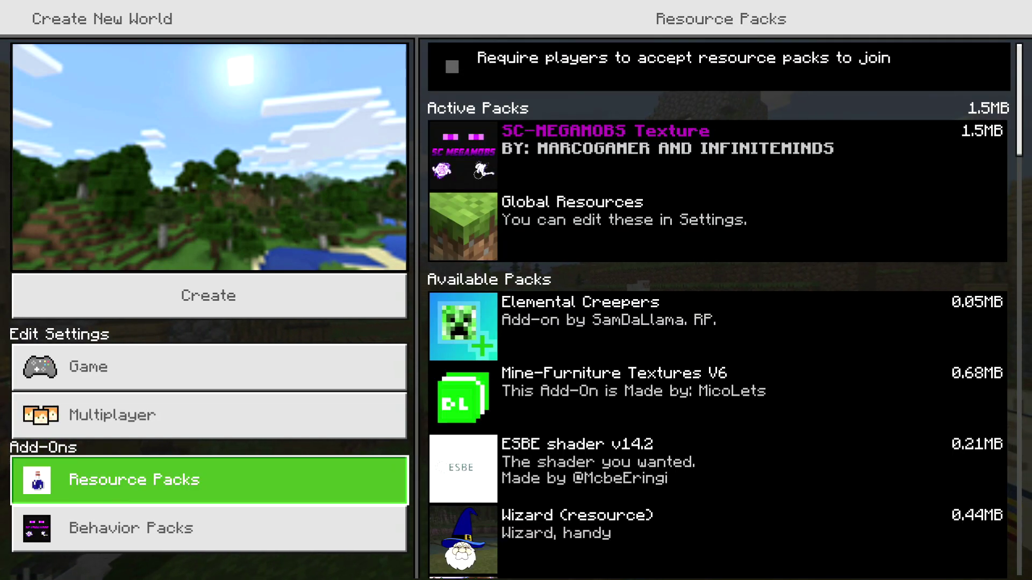
key("Down")
key("Right")
key("Return")
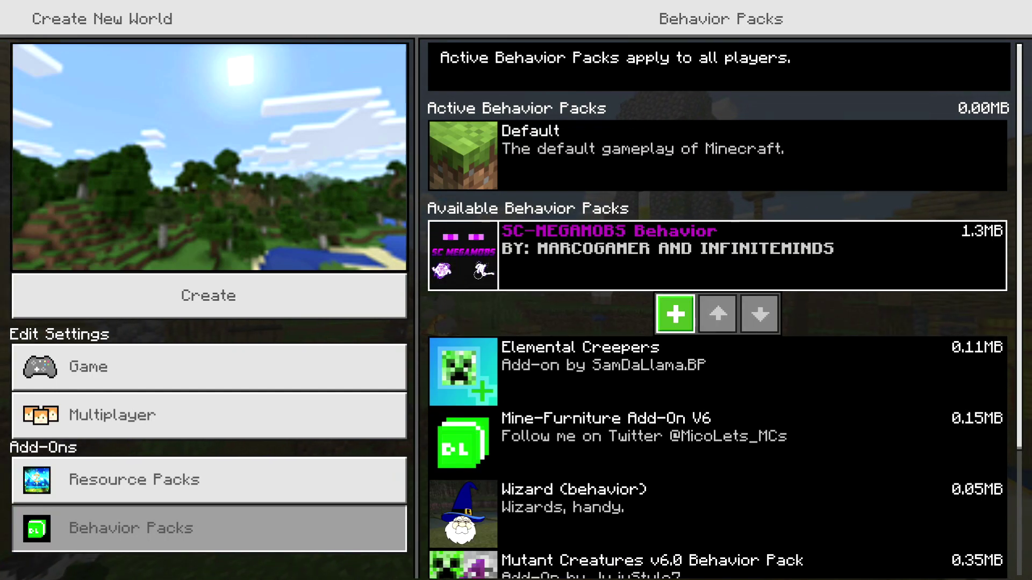
key("Return")
key("Up")
key("Return")
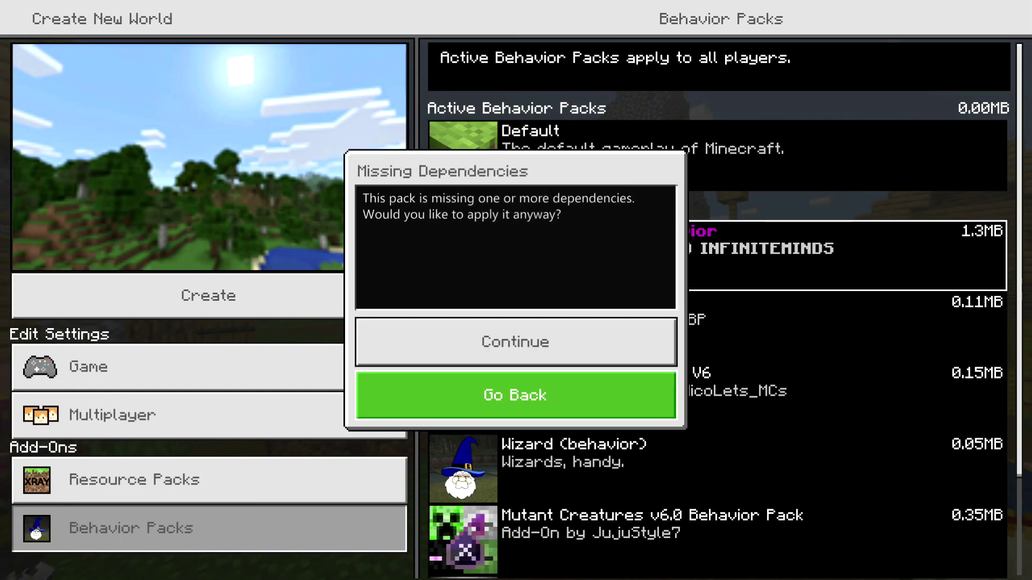
key("Up")
key("Return")
key("Up")
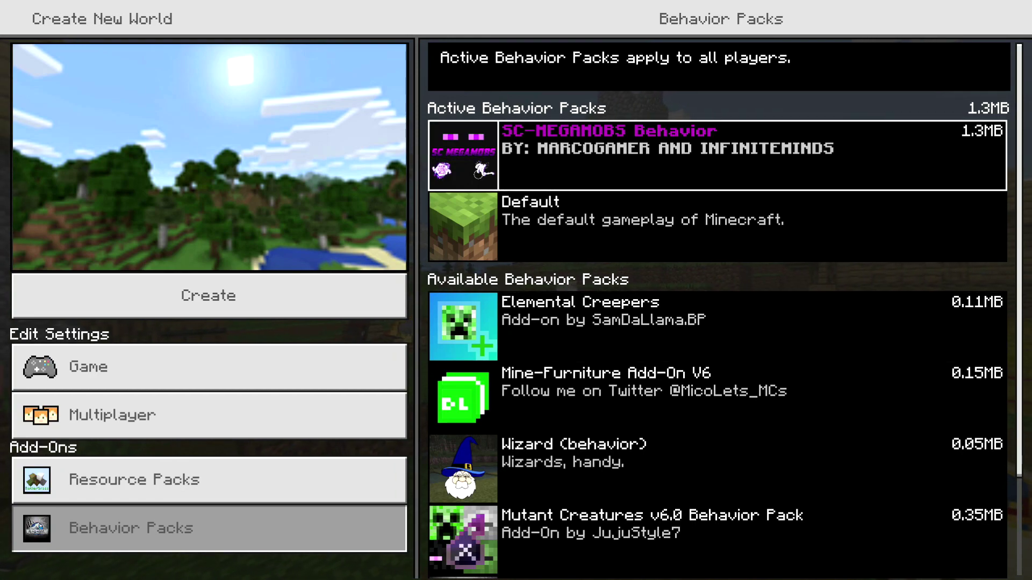
Step: Activate the ESBE shader v14.2 resource pack for the new world as well
key("Down")
key("Left")
key("Up")
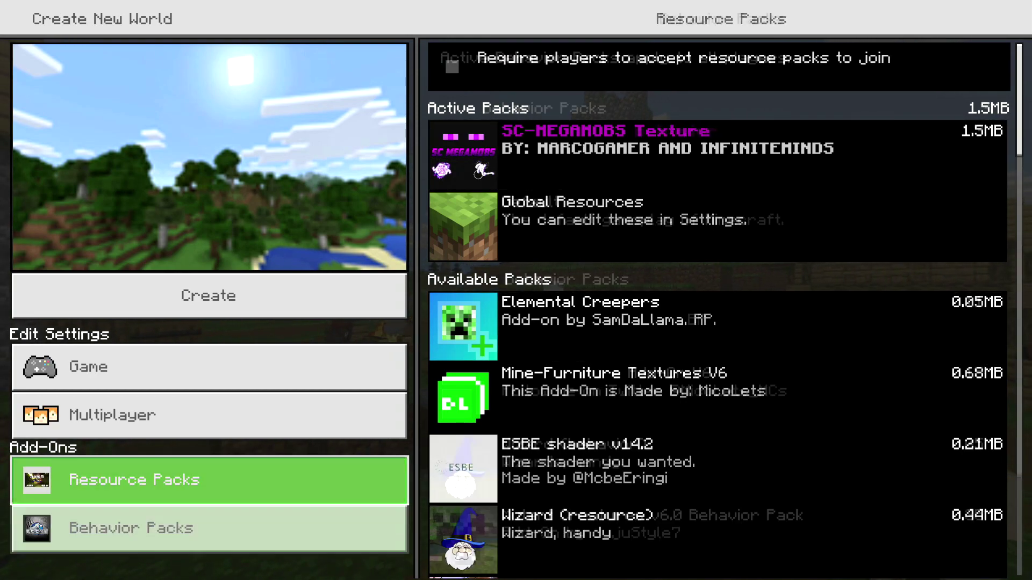
key("Right")
key("Down")
key("Down")
key("Down")
key("Down")
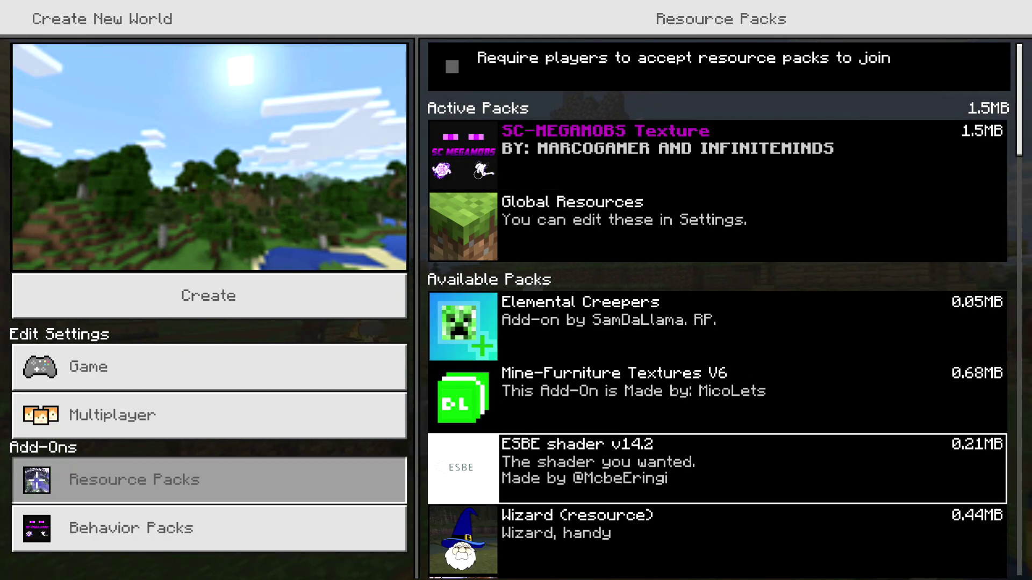
key("Return")
key("Return")
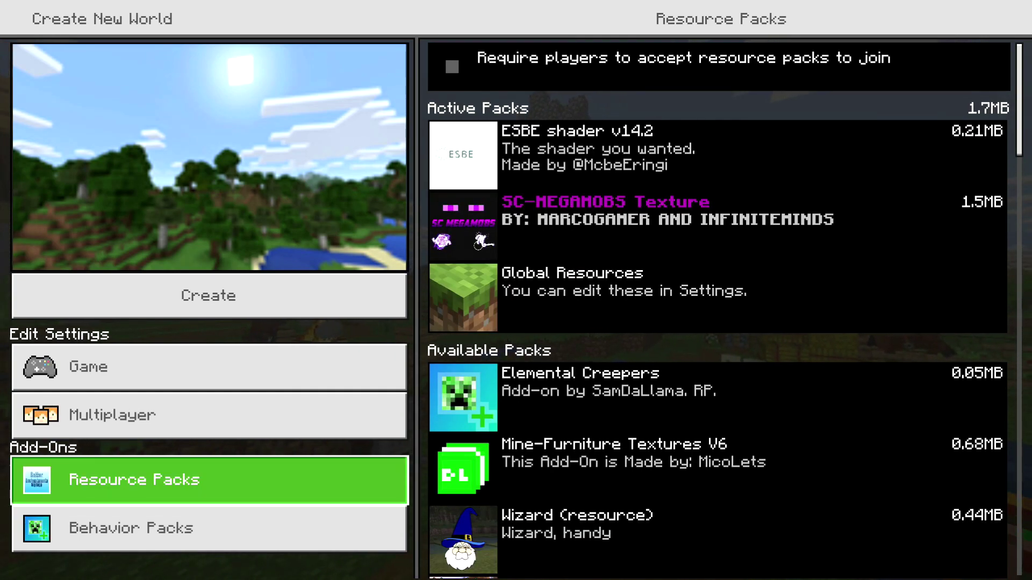
key("Down")
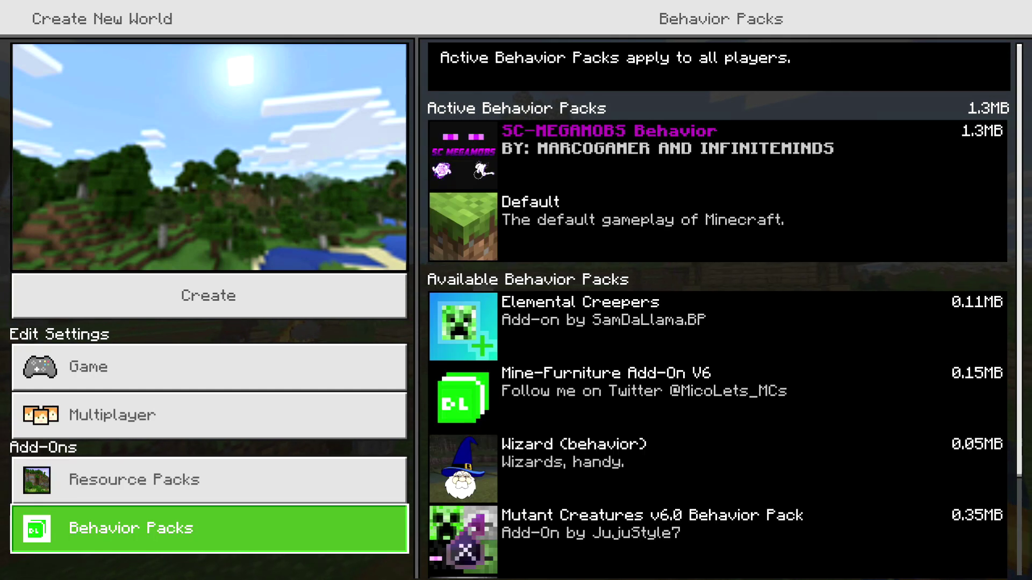
key("Up")
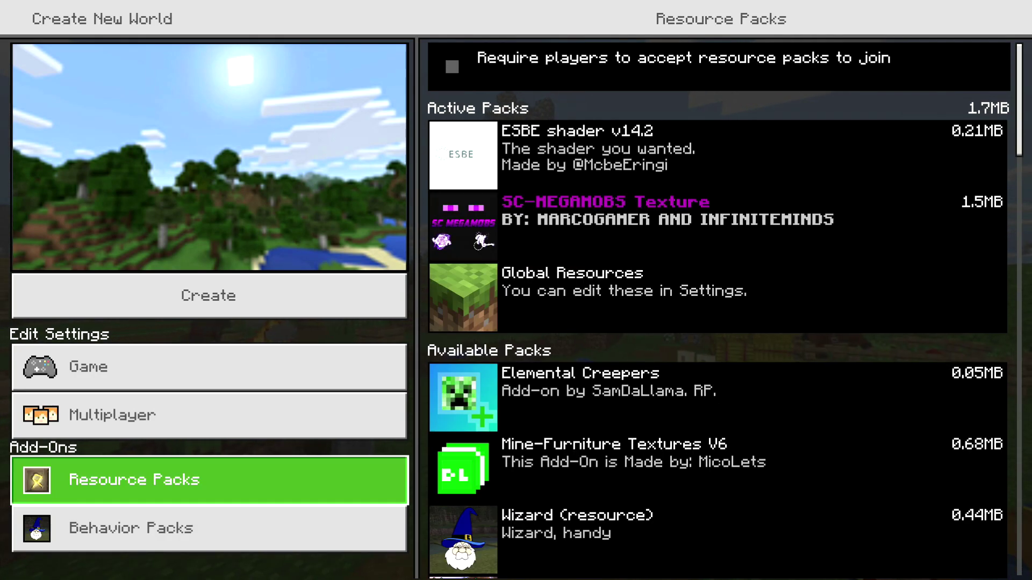
key("Down")
key("Up")
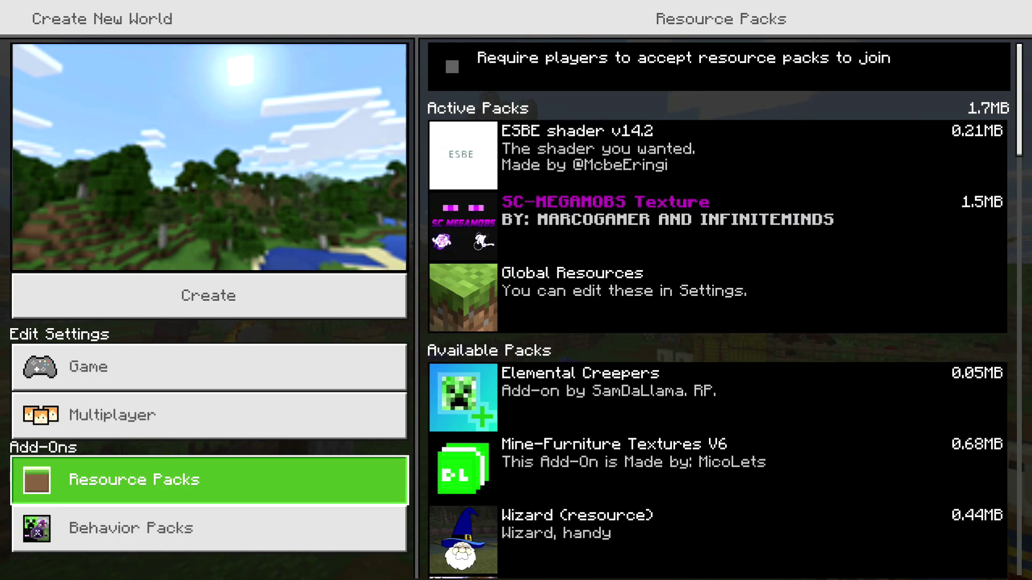
Step: Name the new world "Sc mega mobs" in its game settings
key("Up")
key("Up")
key("Up")
key("Right")
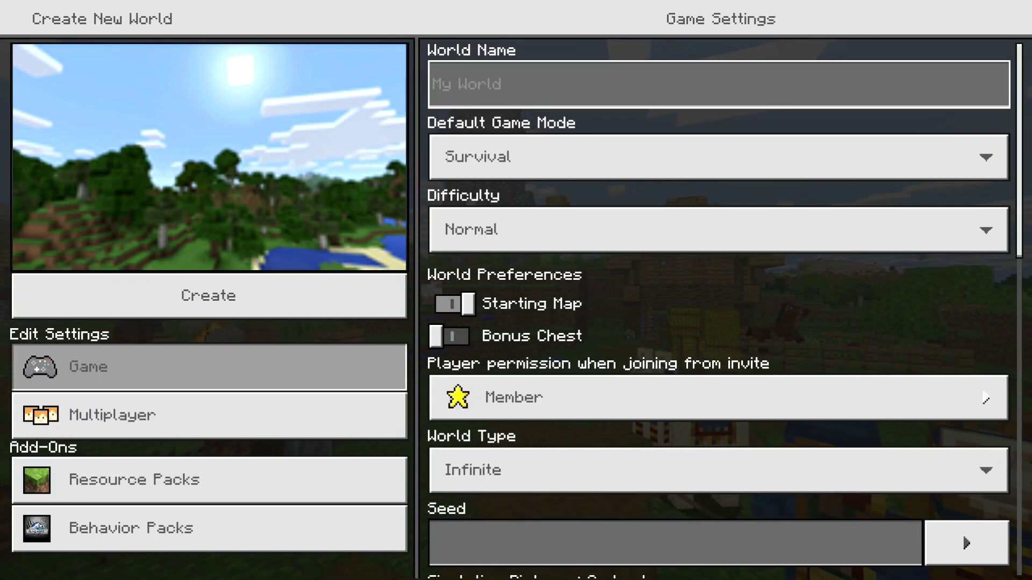
key("Return")
key("Down")
key("Down")
key("Right")
key("Left")
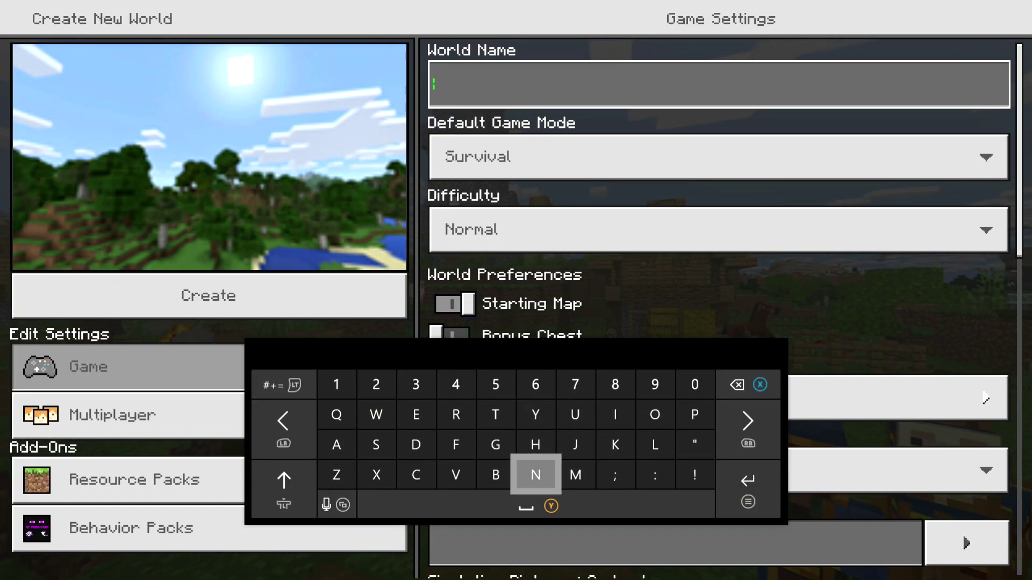
key("Up")
key("Left")
key("Left")
key("Left")
key("Left")
key("Return")
key("Down")
key("Right")
key("Return")
key("Right")
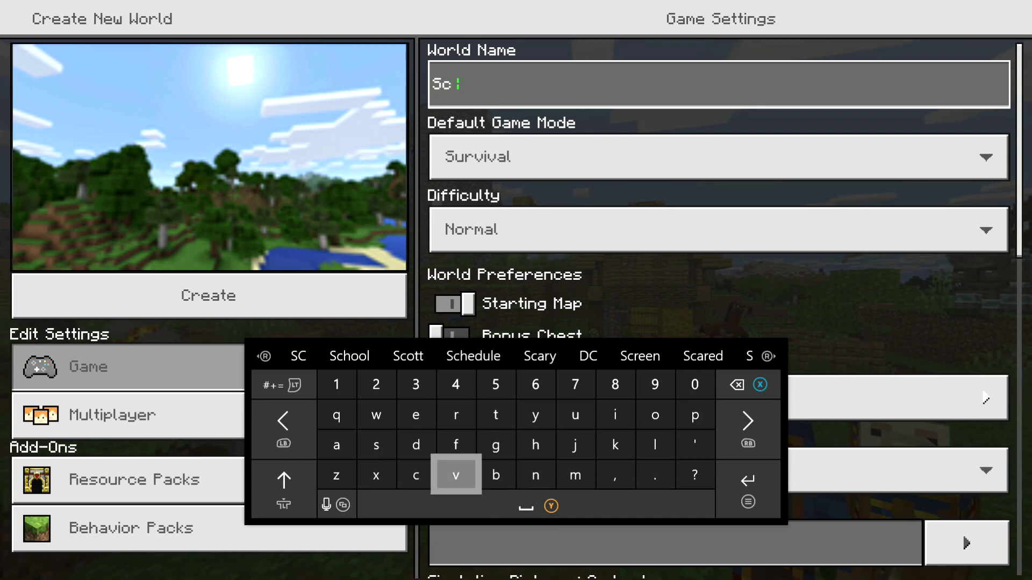
key("Right")
key("Right")
key("Right")
key("Return")
key("Up")
key("Left")
key("Left")
key("Left")
key("Left")
key("Up")
key("Return")
key("Down")
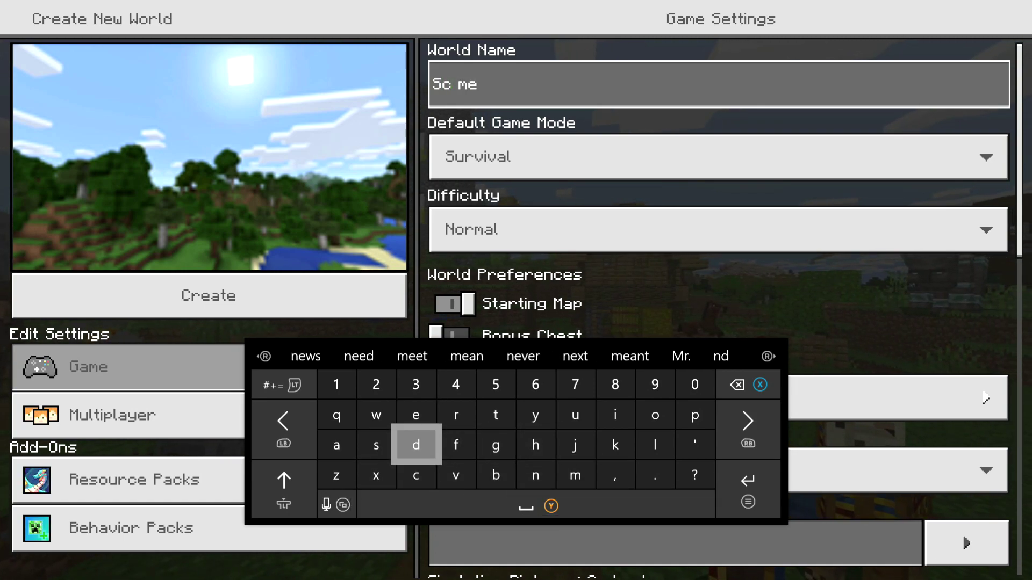
key("Right")
key("Right")
key("Return")
key("Left")
key("Left")
key("Left")
key("Left")
key("Return")
key("Down")
key("Up")
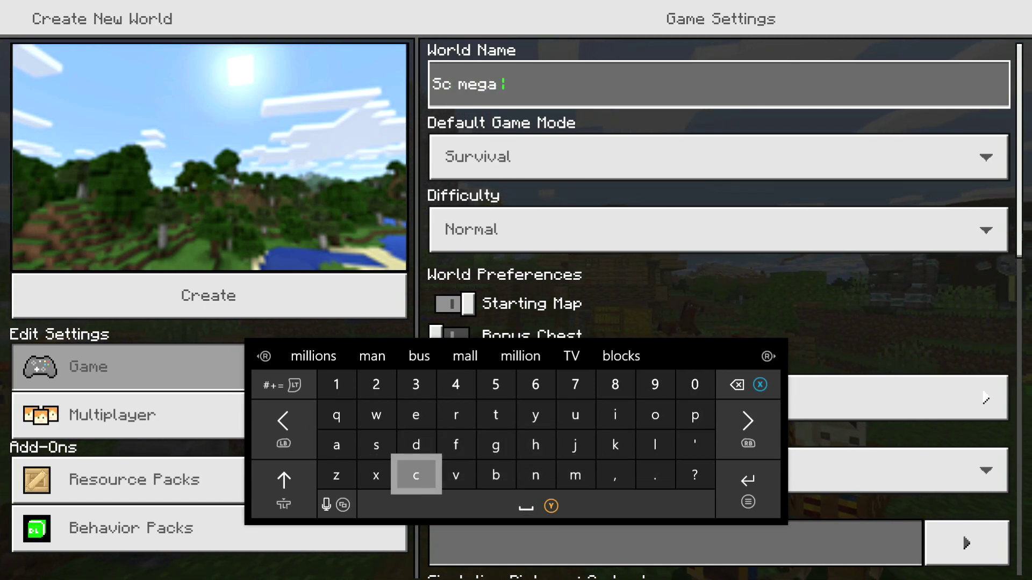
key("Right")
key("Right")
key("Right")
key("Right")
key("Return")
key("Up")
key("Right")
key("Up")
key("Right")
key("Return")
key("Down")
key("Left")
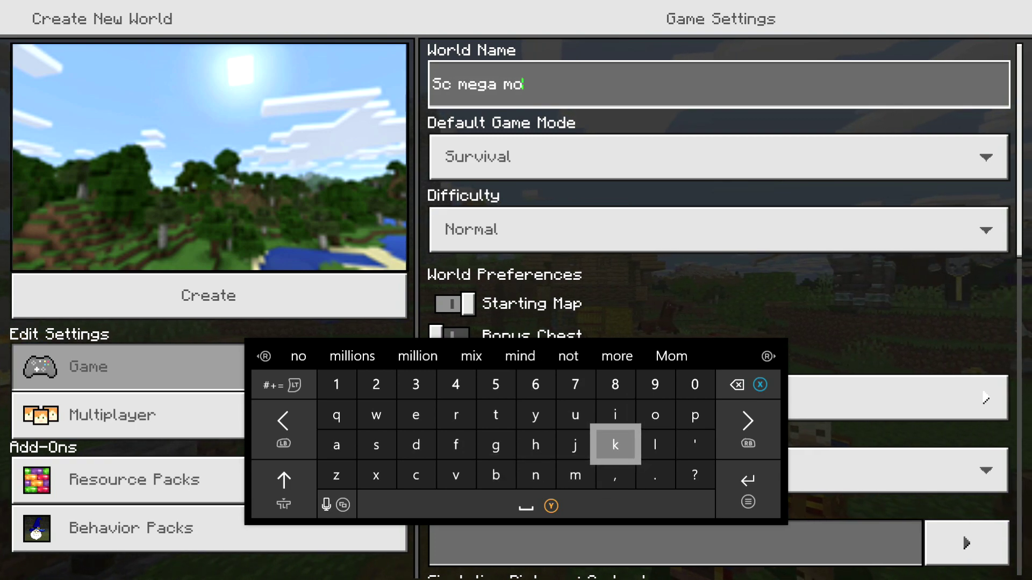
key("Down")
key("Left")
key("Left")
key("Left")
key("Return")
key("Left")
key("Left")
key("Up")
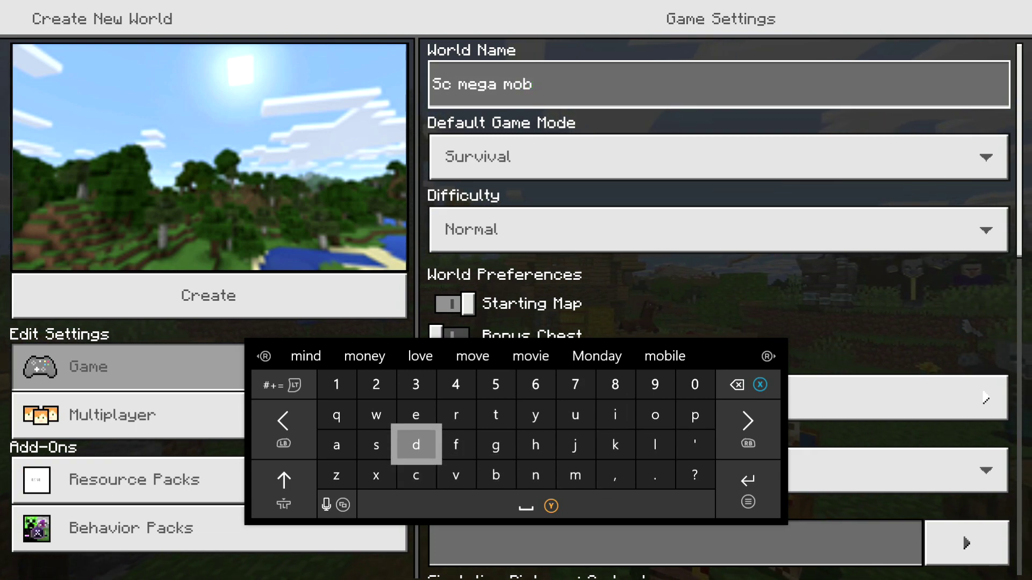
key("Left")
key("Return")
key("Escape")
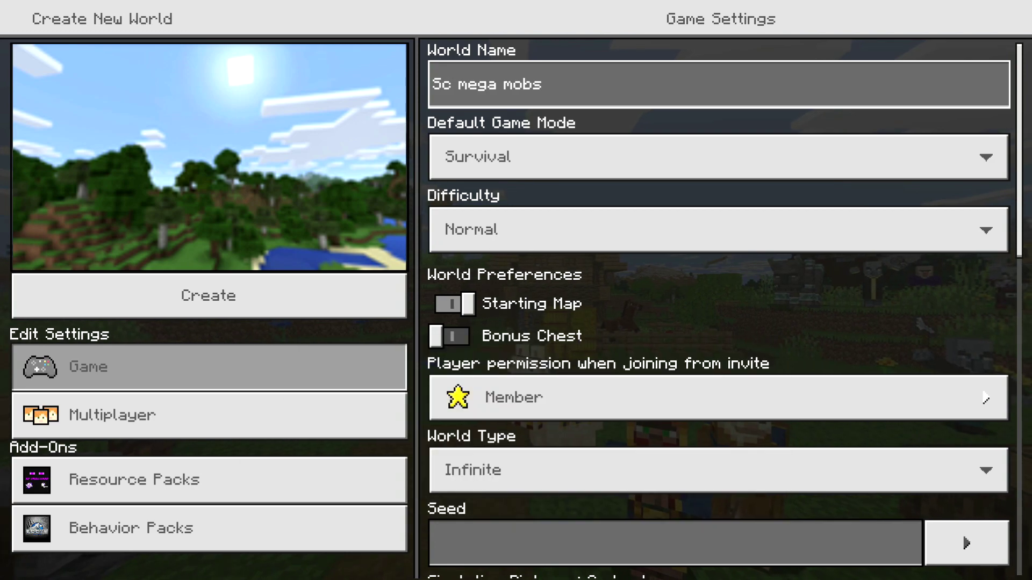
Step: Set the world's default game mode to Creative, accepting that achievements are turned off
key("Down")
key("Down")
key("Up")
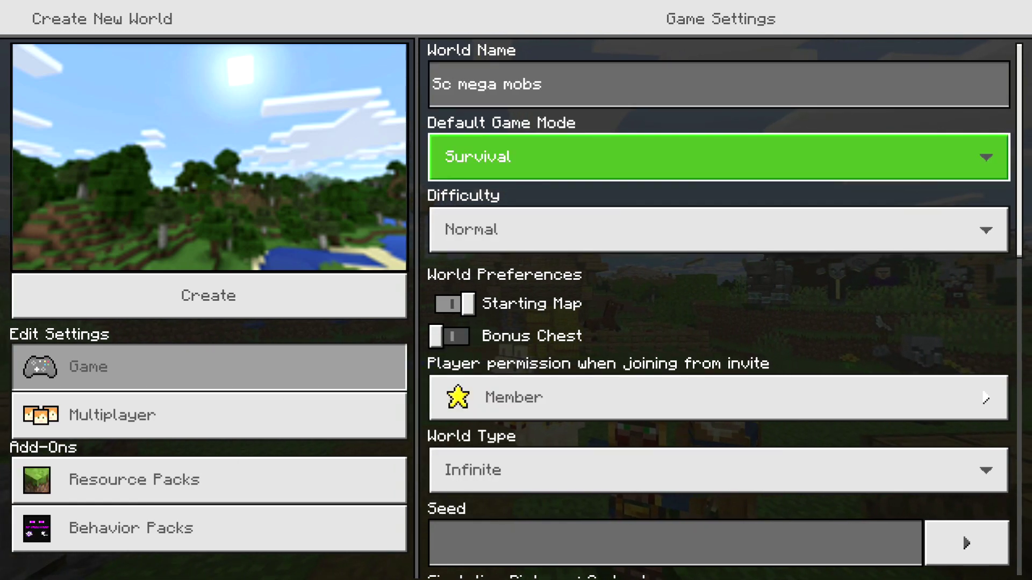
key("Down")
key("Down")
key("Down")
key("Down")
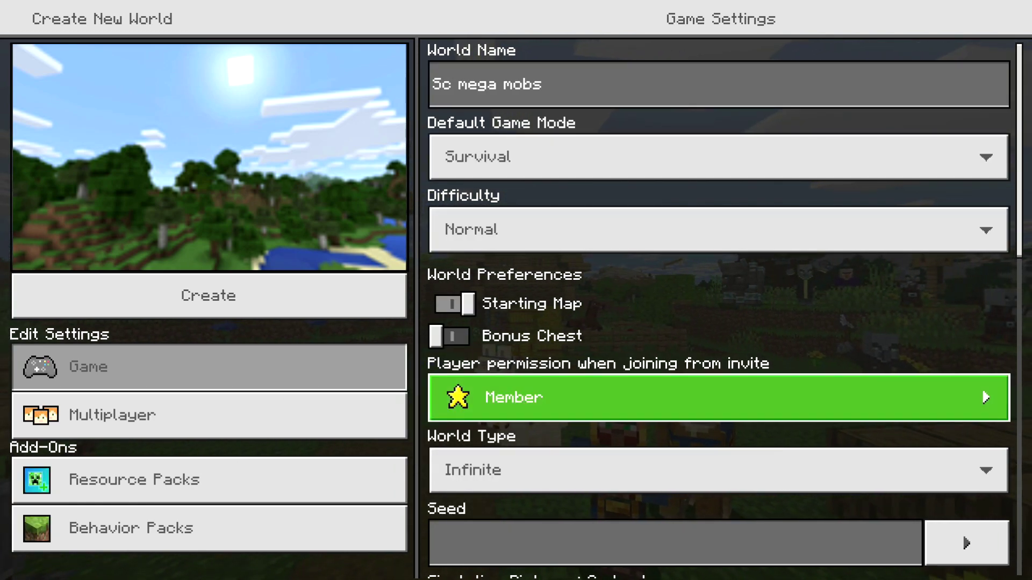
key("Up")
key("Up")
key("Up")
key("Up")
key("Return")
key("Down")
key("Return")
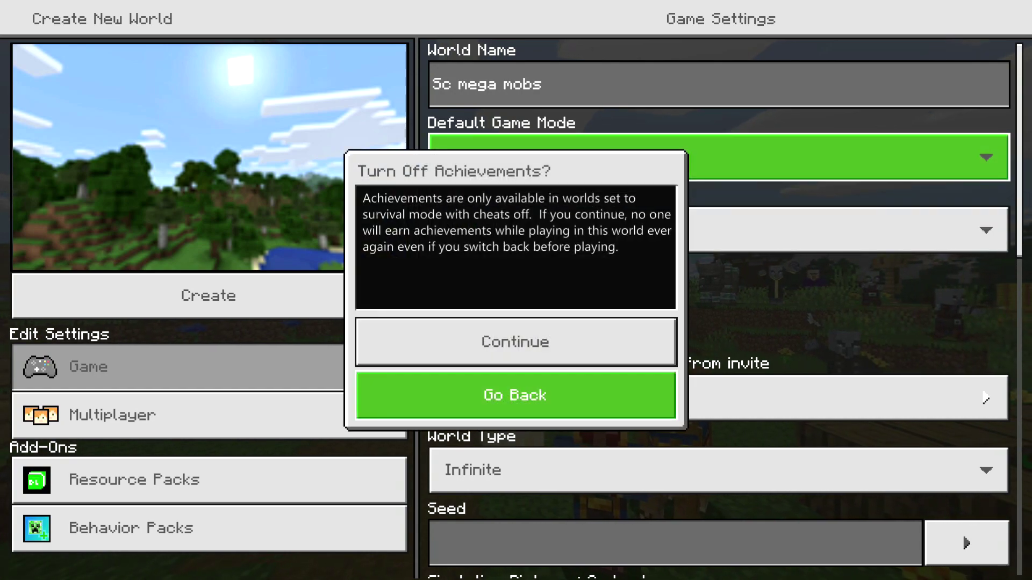
key("Up")
key("Return")
Step: Create the world with the chosen game settings and add-on packs
key("Down")
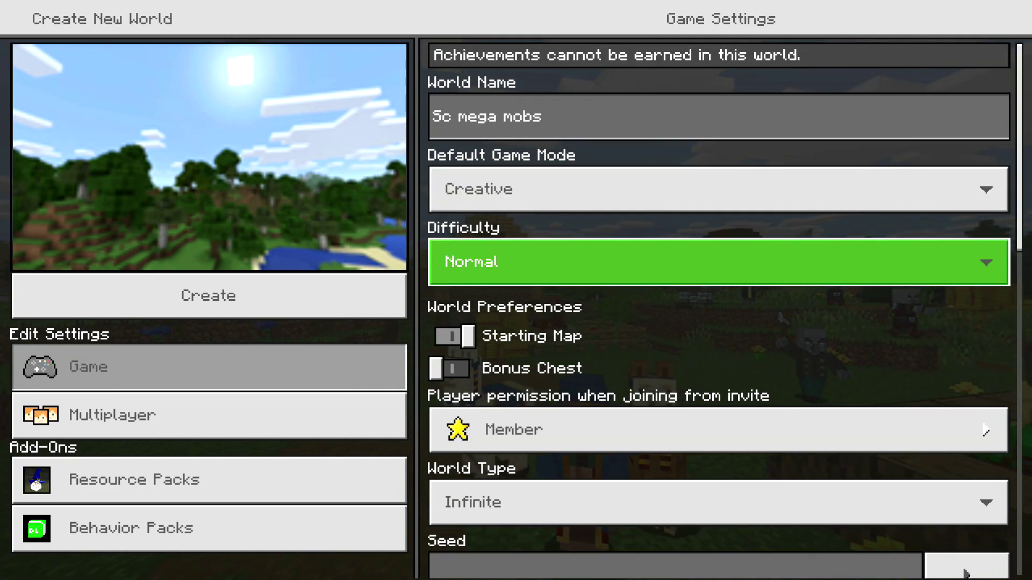
key("Left")
key("Down")
key("Up")
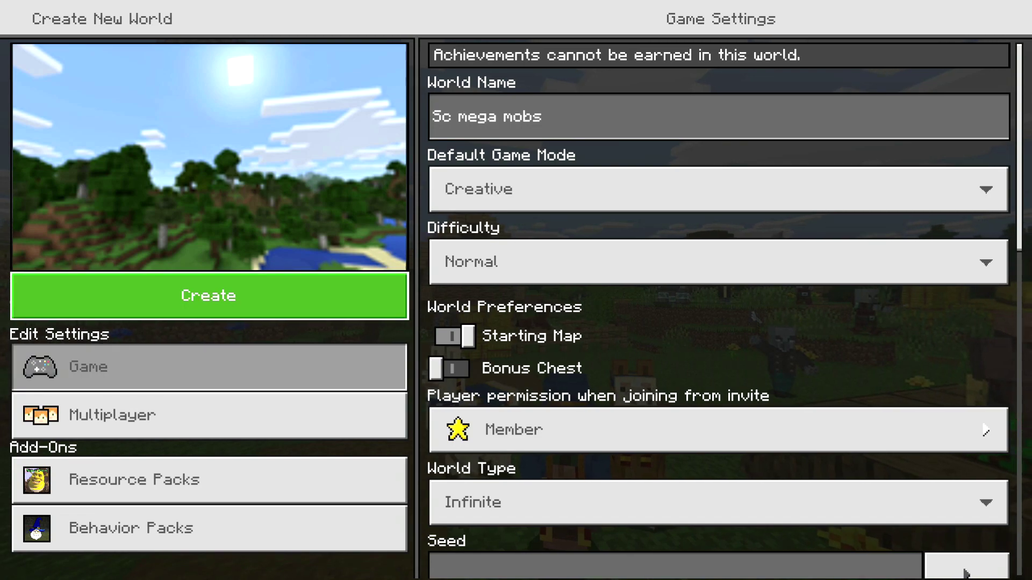